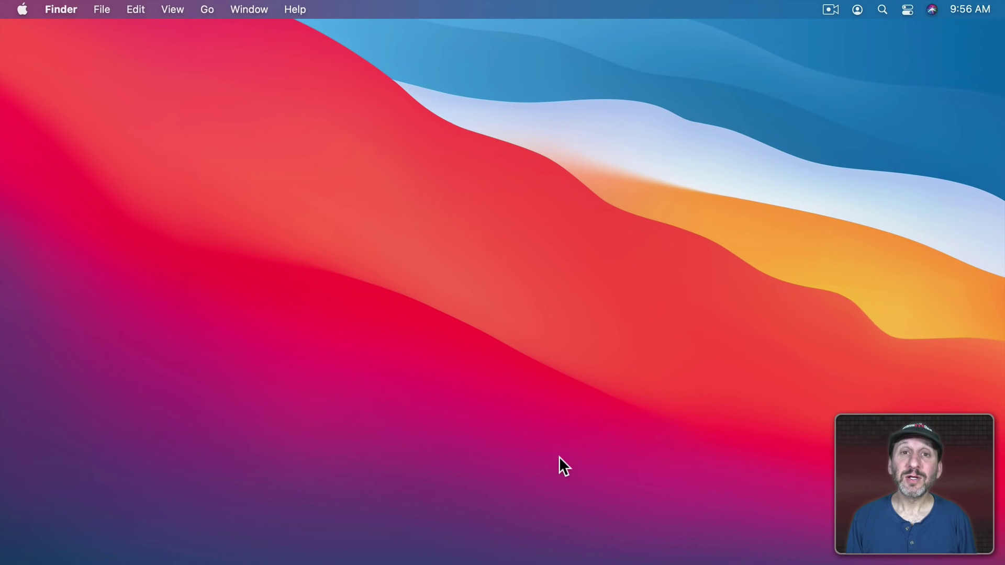
# - Open Users & Groups in System Preferences and show the Login Items list with SwitchResX Daemon
pyautogui.click(21, 9)
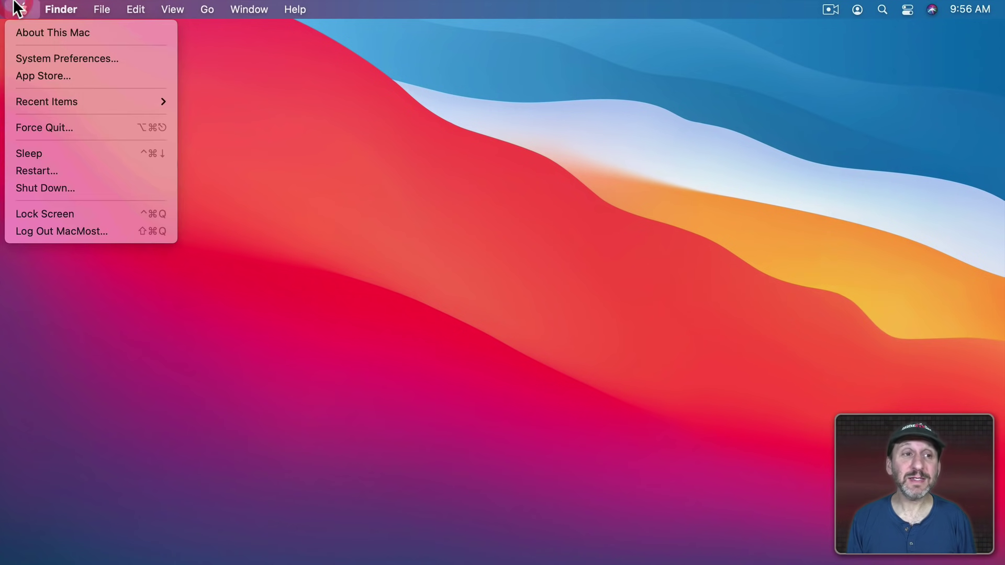
pyautogui.click(40, 58)
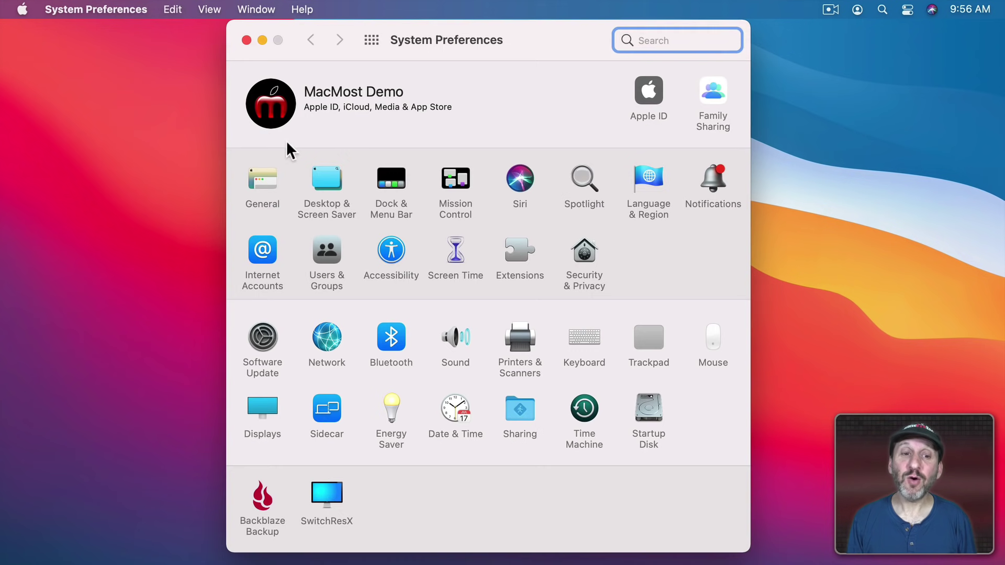
pyautogui.click(329, 245)
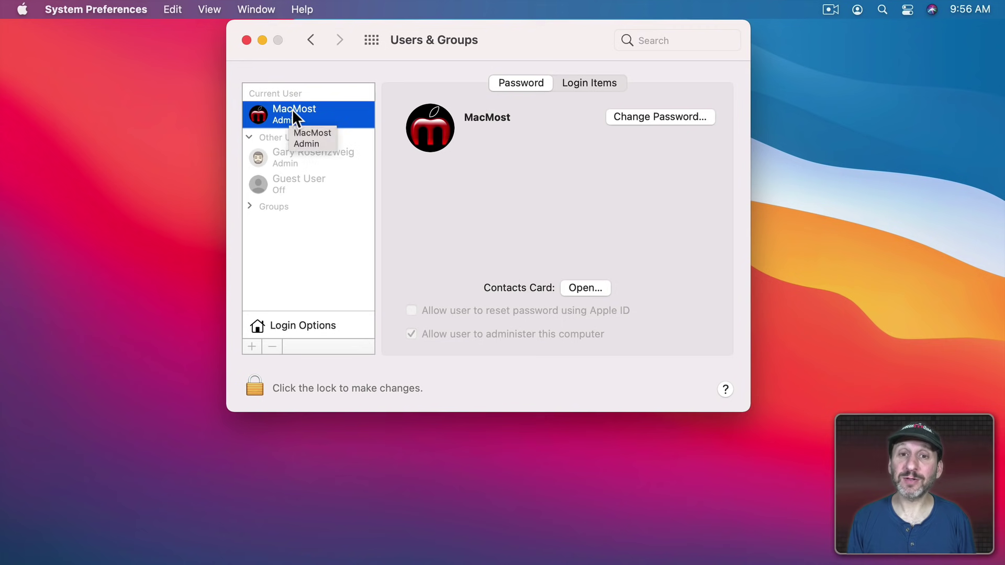
pyautogui.click(589, 83)
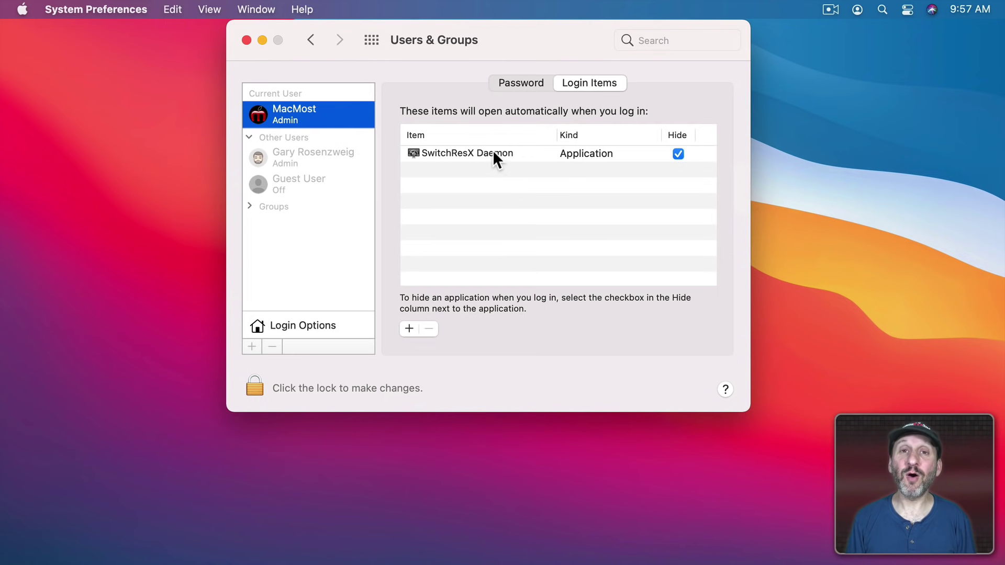
pyautogui.moveTo(493, 152)
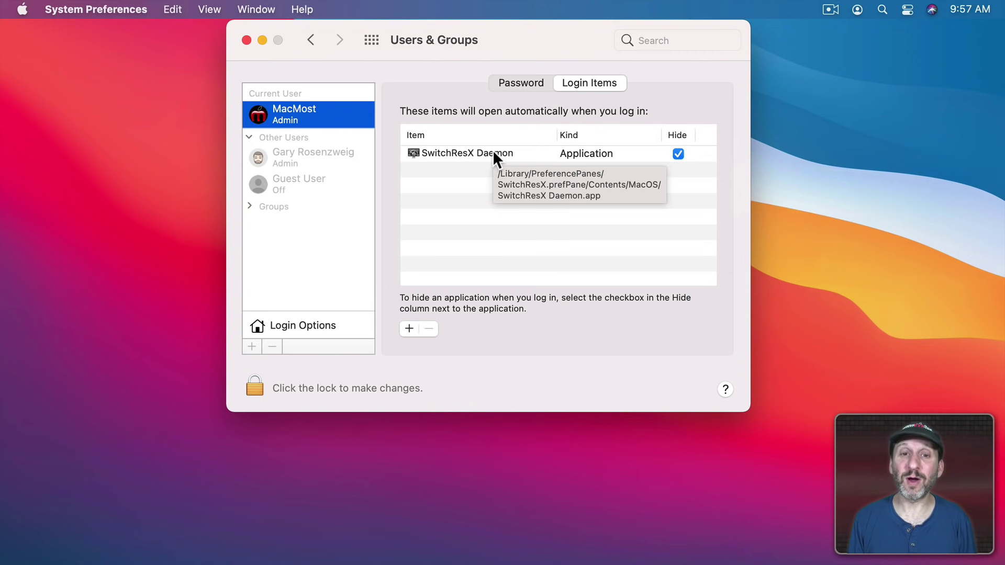
pyautogui.keyDown('ctrl'); pyautogui.click(493, 153); pyautogui.keyUp('ctrl')
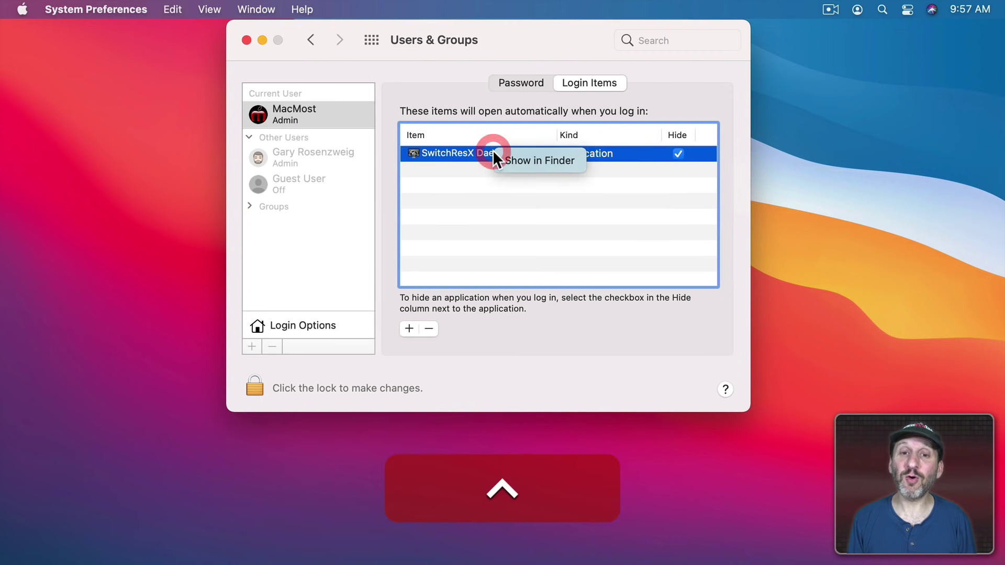
pyautogui.click(518, 161)
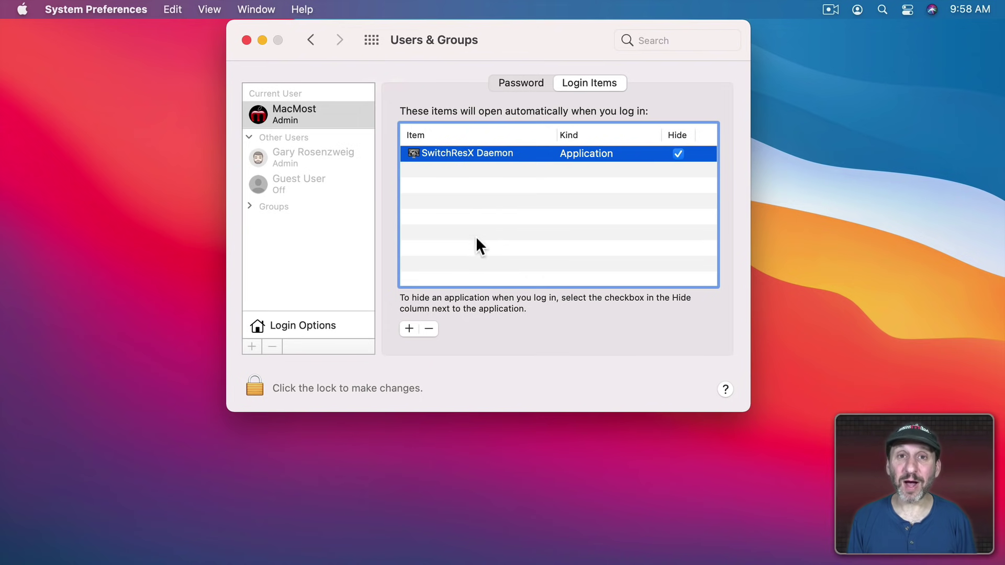
pyautogui.click(409, 329)
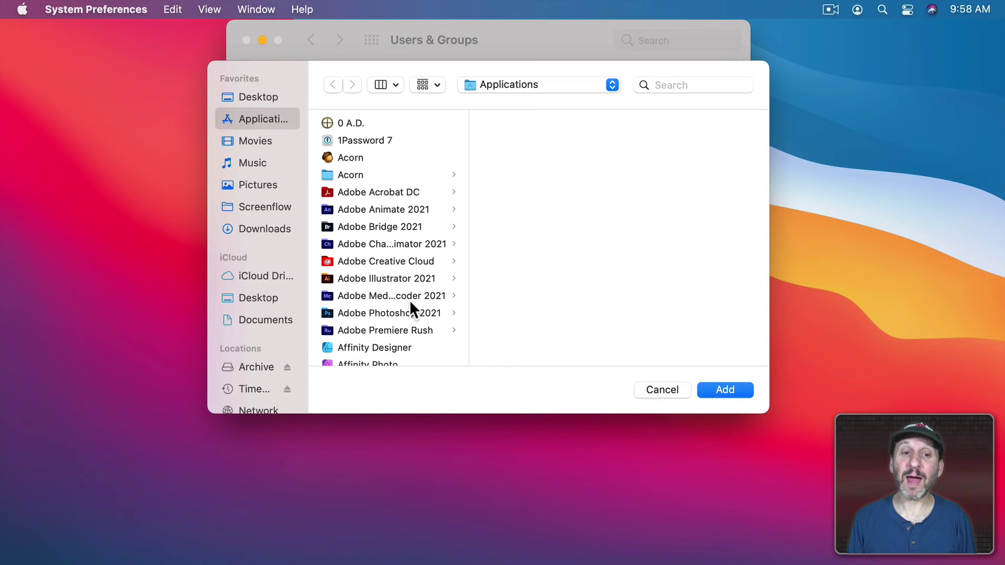
pyautogui.click(664, 389)
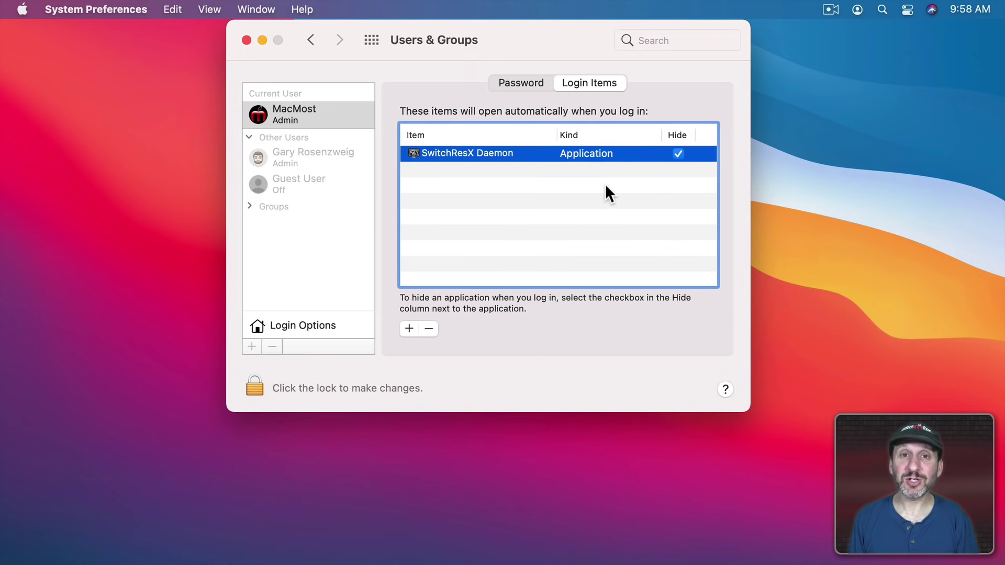
# - Launch LittleIpsum via Spotlight and open its Preferences window beside System Preferences
pyautogui.press('super+space')
pyautogui.write('li')
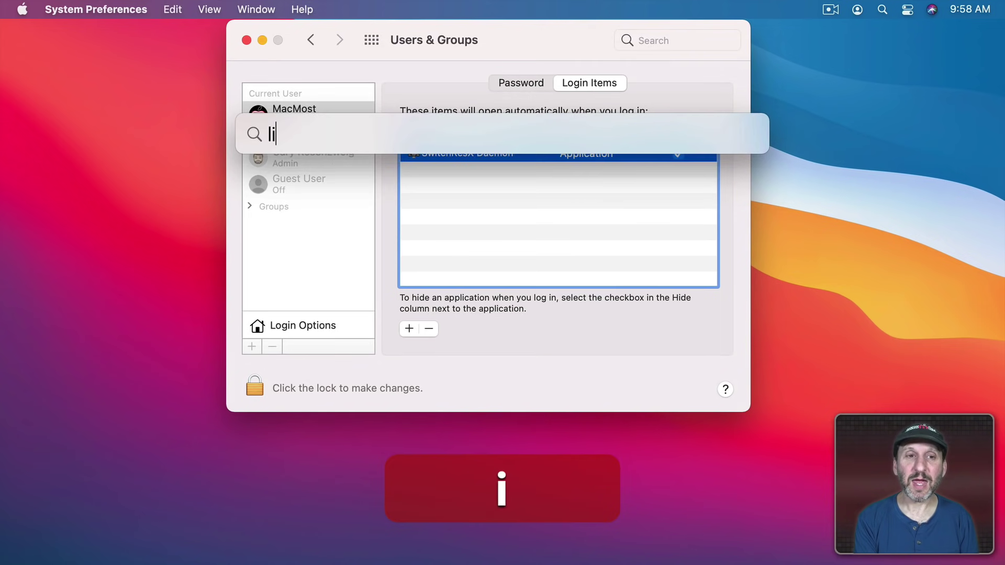
pyautogui.press('Return')
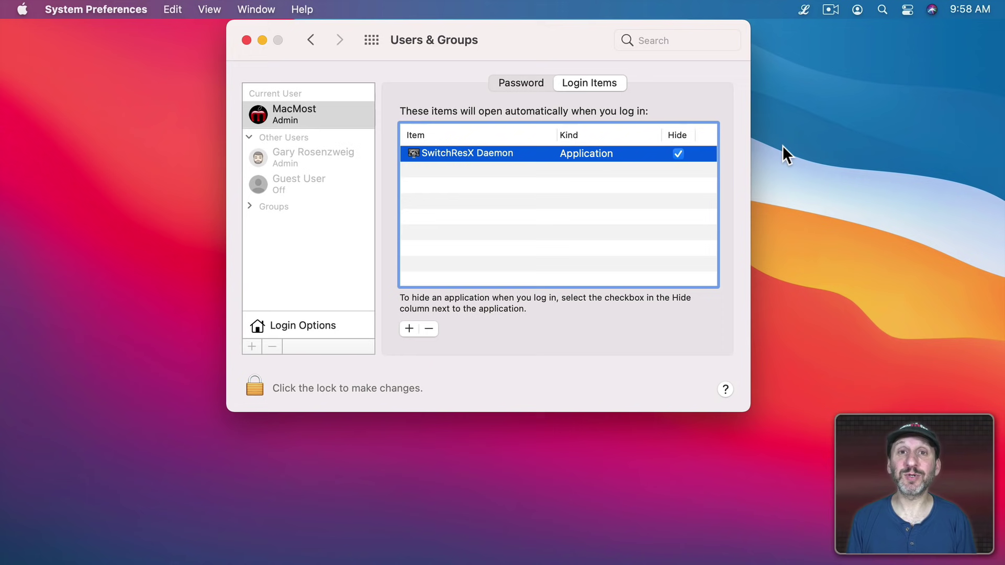
pyautogui.click(804, 11)
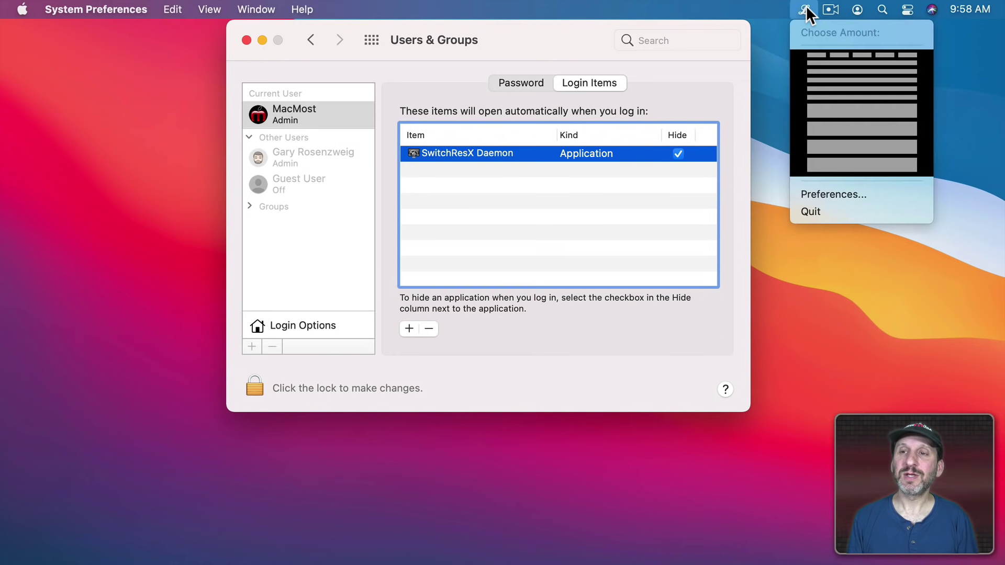
pyautogui.click(815, 194)
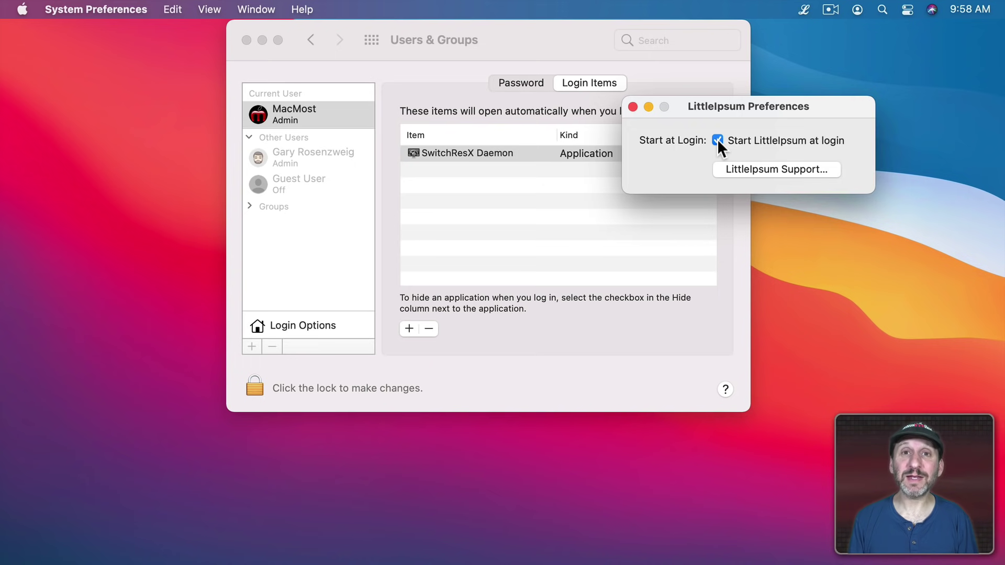
pyautogui.moveTo(696, 106); pyautogui.dragTo(790, 84)
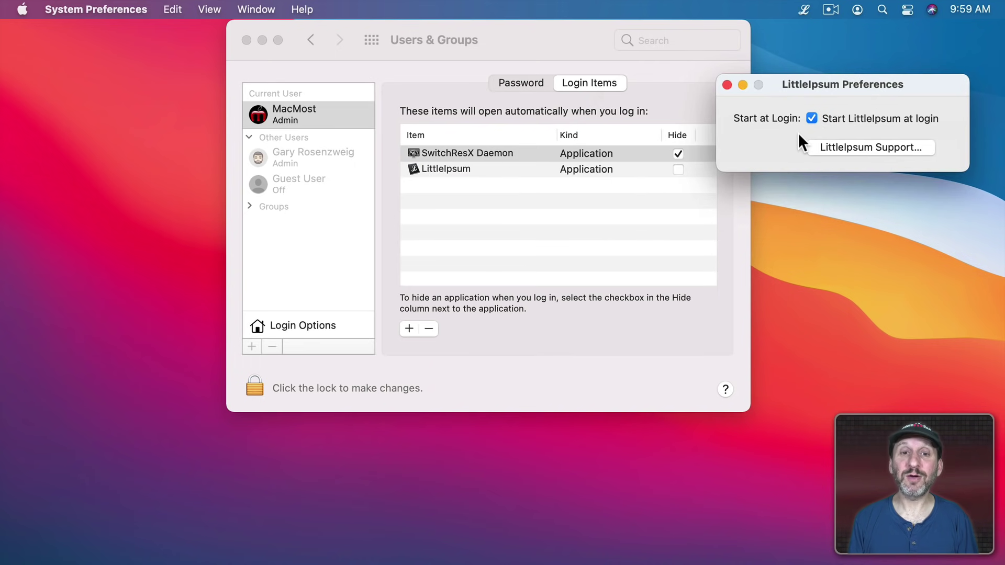
# - Turn off LittleIpsum's Start at login and close its preferences window
pyautogui.click(499, 173)
pyautogui.click(458, 169)
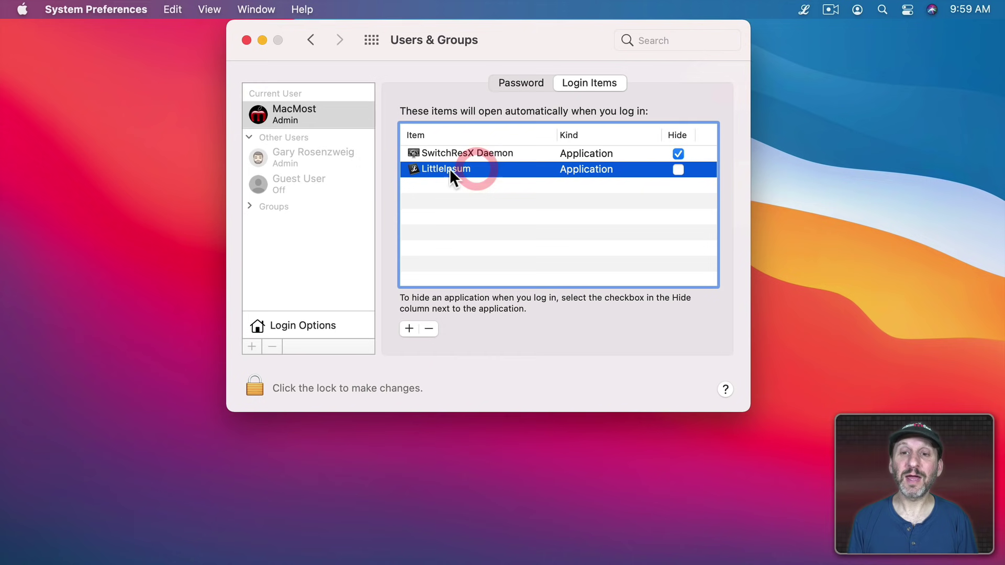
pyautogui.click(803, 9)
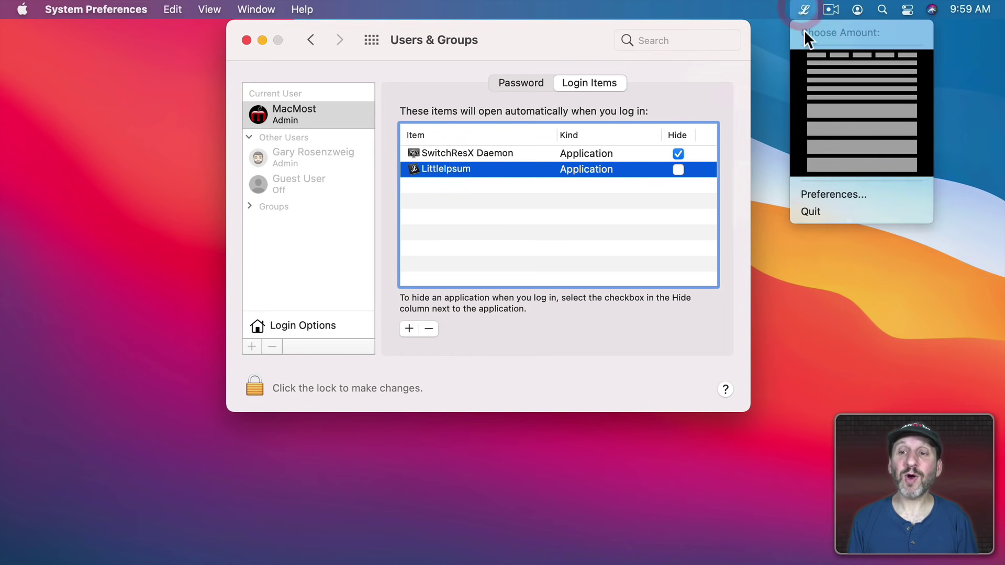
pyautogui.click(821, 192)
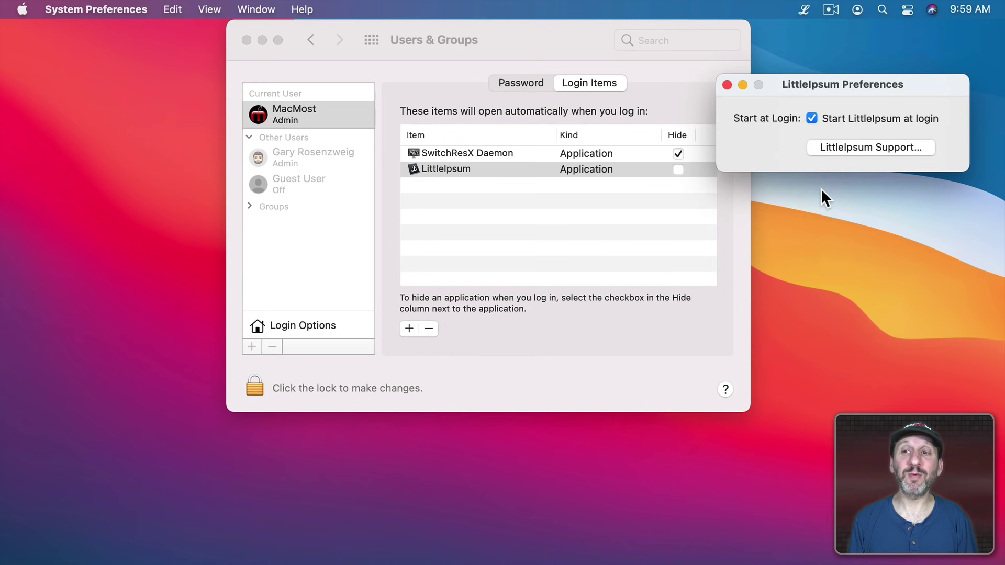
pyautogui.click(812, 119)
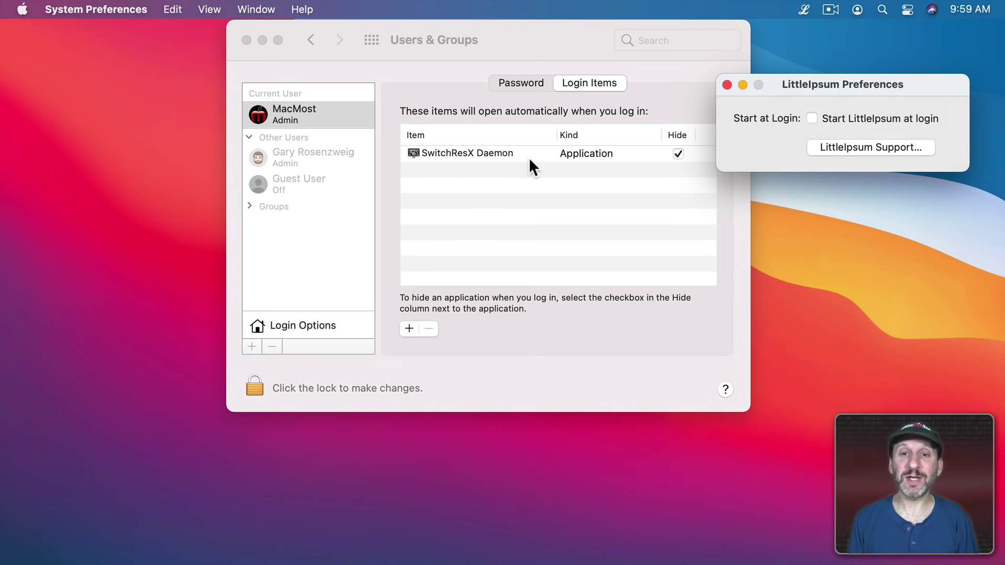
pyautogui.click(726, 84)
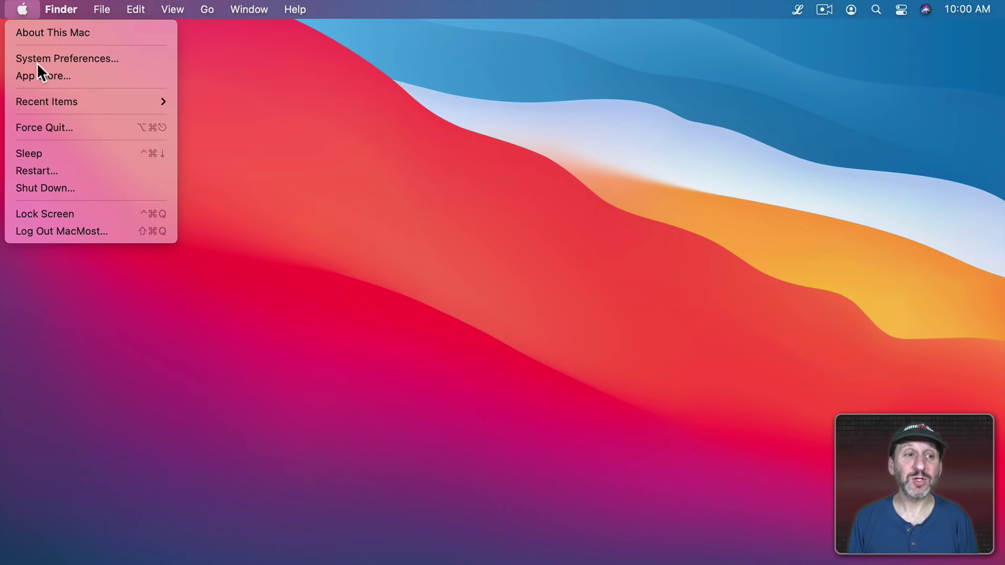
pyautogui.click(54, 169)
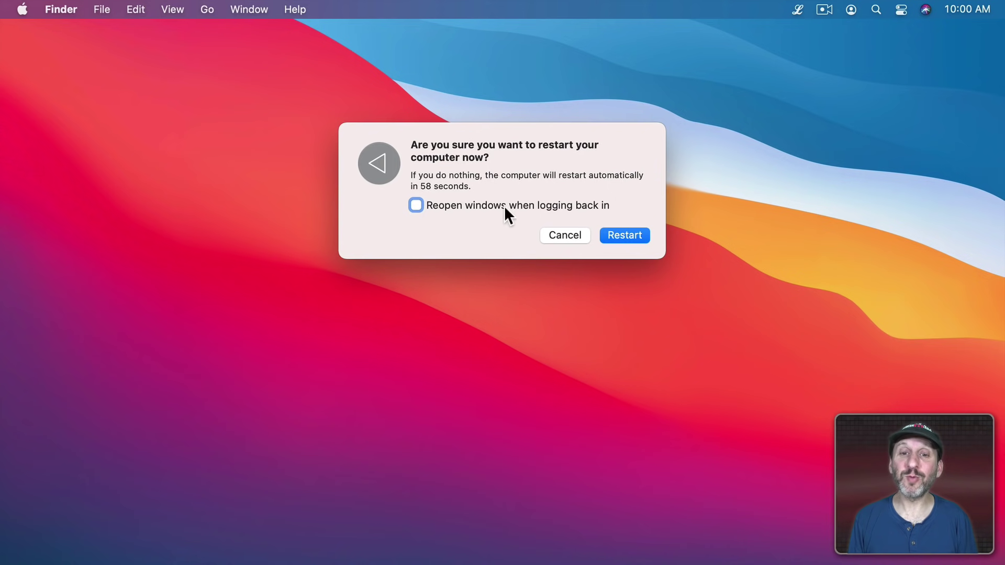
pyautogui.click(415, 205)
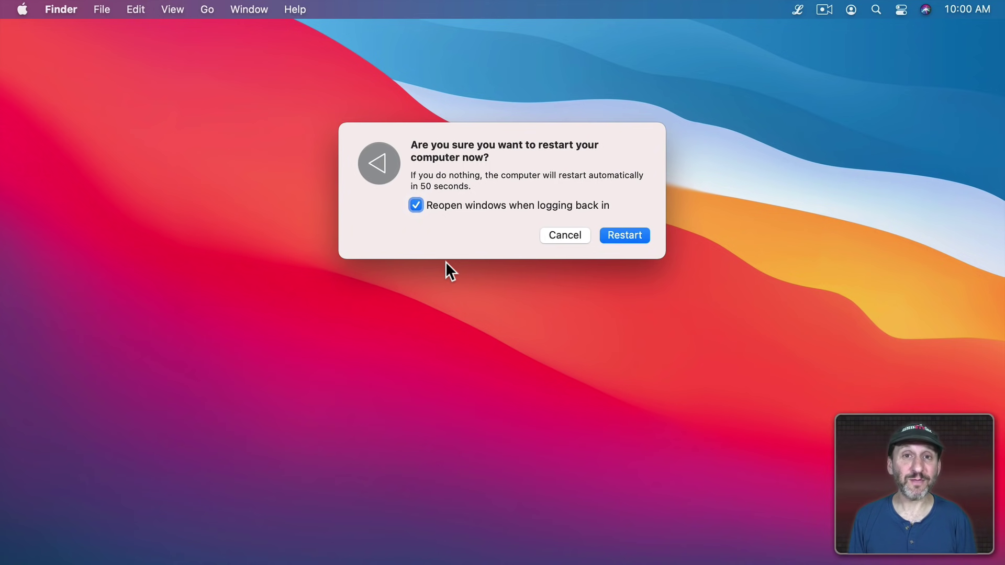
pyautogui.click(416, 205)
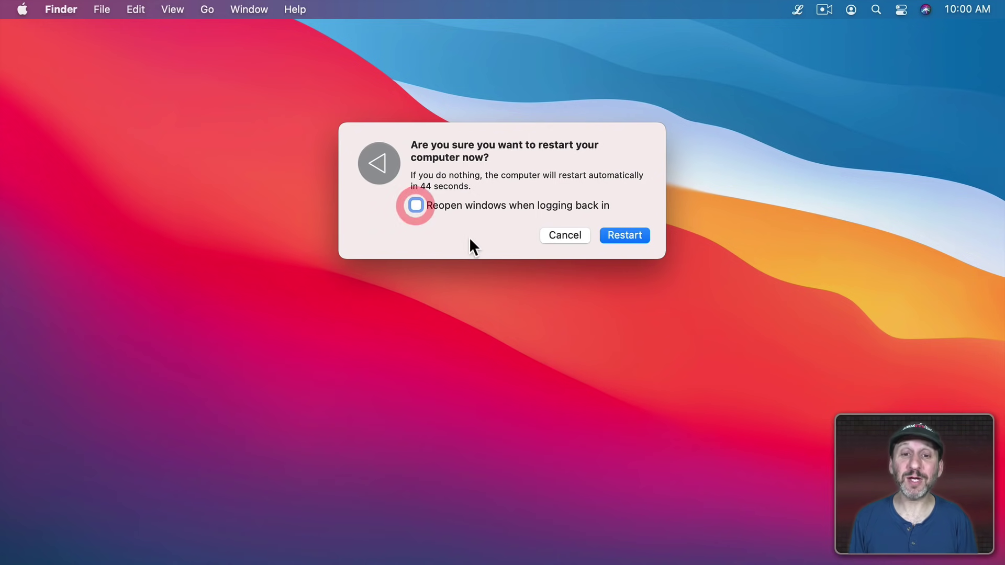
pyautogui.click(554, 240)
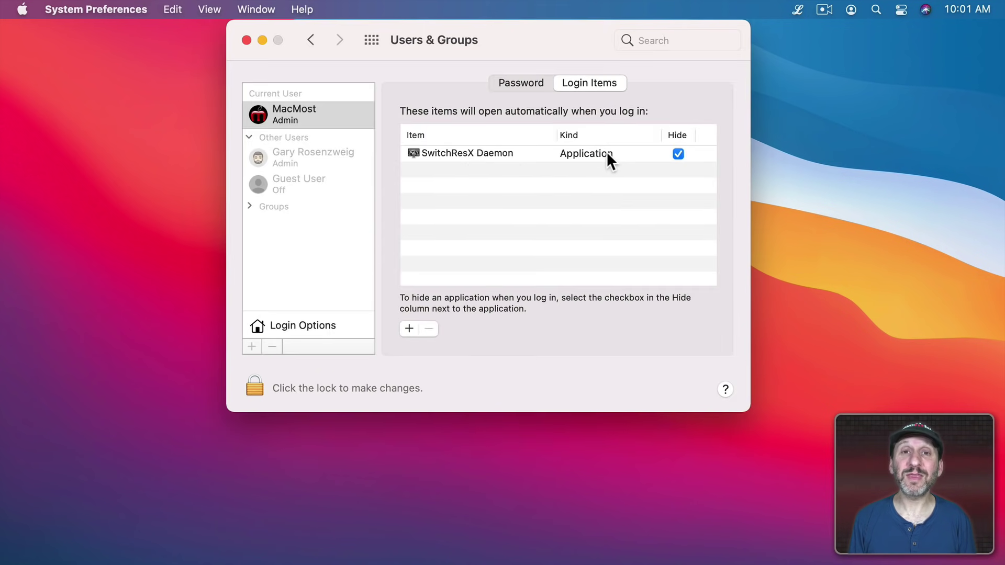
# - Set Calendar to open at login from its Dock Options menu
pyautogui.moveTo(417, 560)
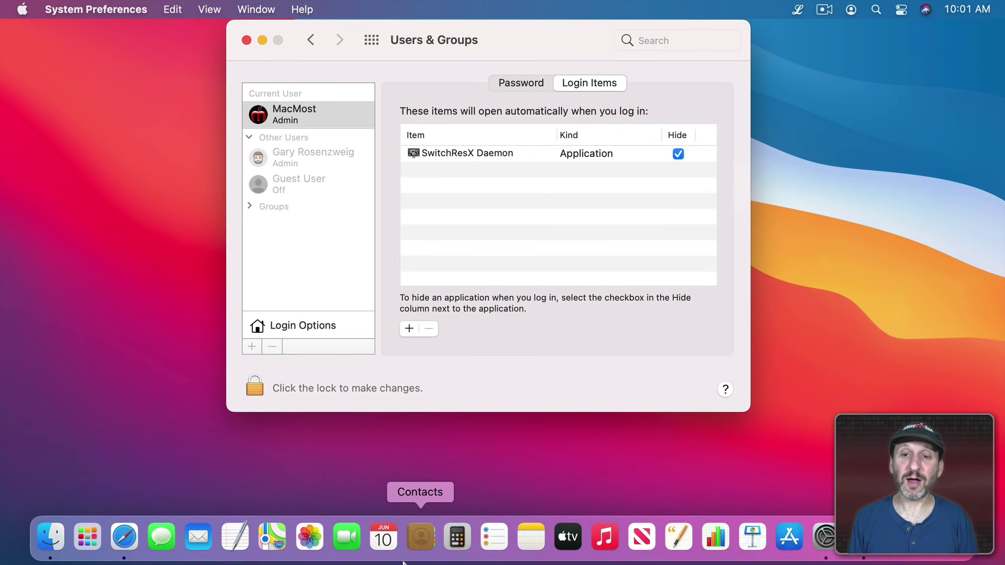
pyautogui.keyDown('ctrl'); pyautogui.click(383, 541); pyautogui.keyUp('ctrl')
pyautogui.moveTo(413, 445)
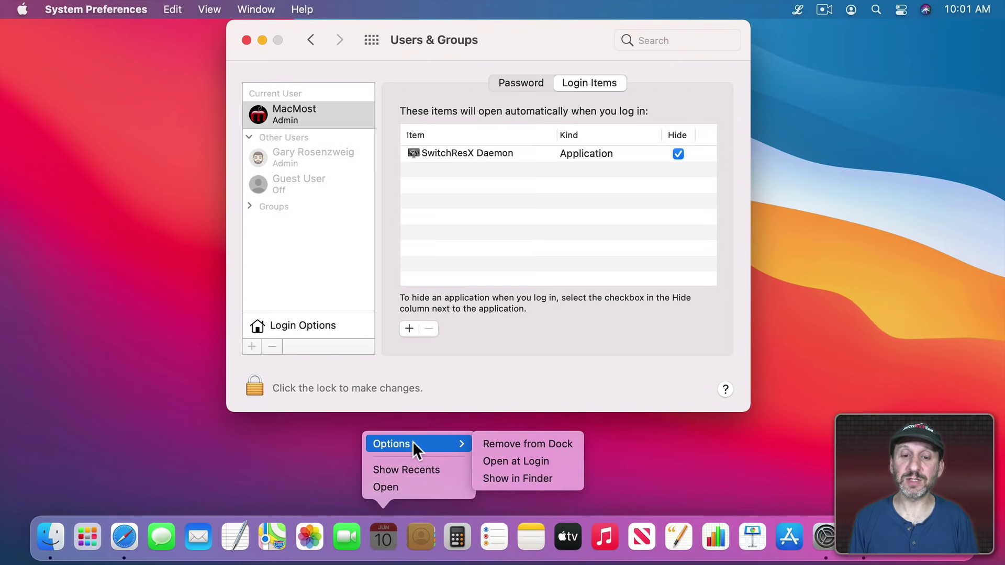
pyautogui.click(547, 461)
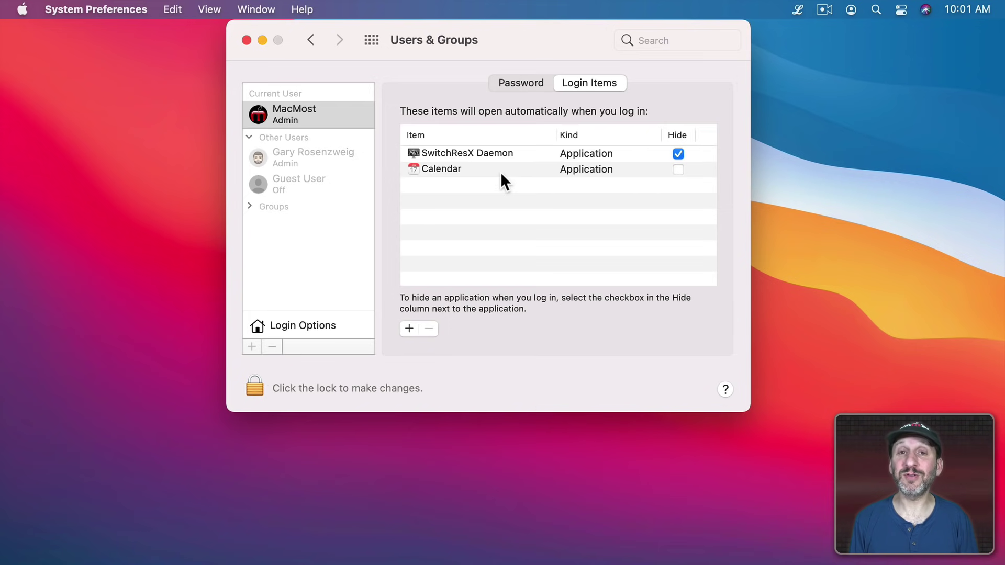
# - Uncheck Open at Login for Calendar in the Dock again
pyautogui.rightClick(382, 540)
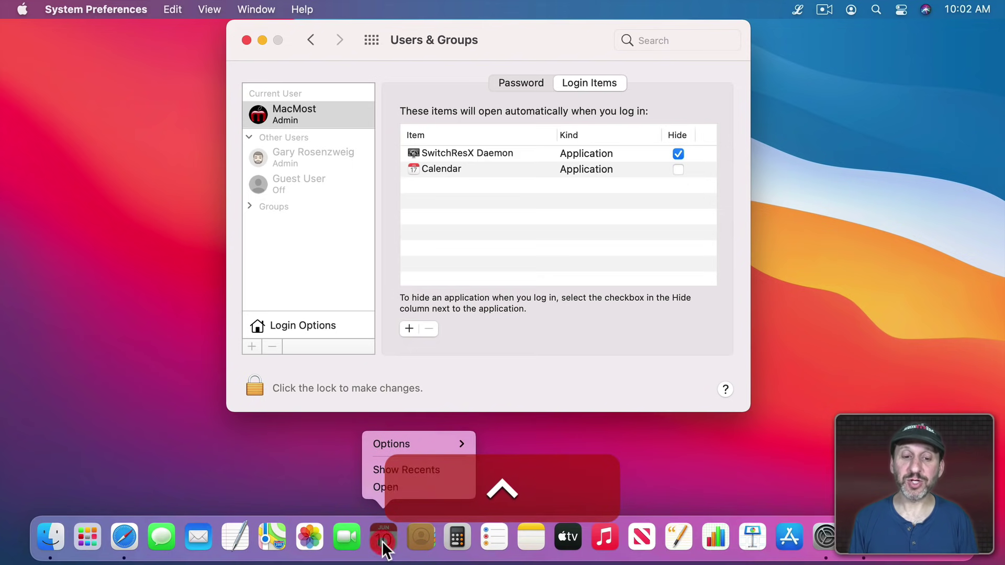
pyautogui.moveTo(451, 444)
pyautogui.click(497, 460)
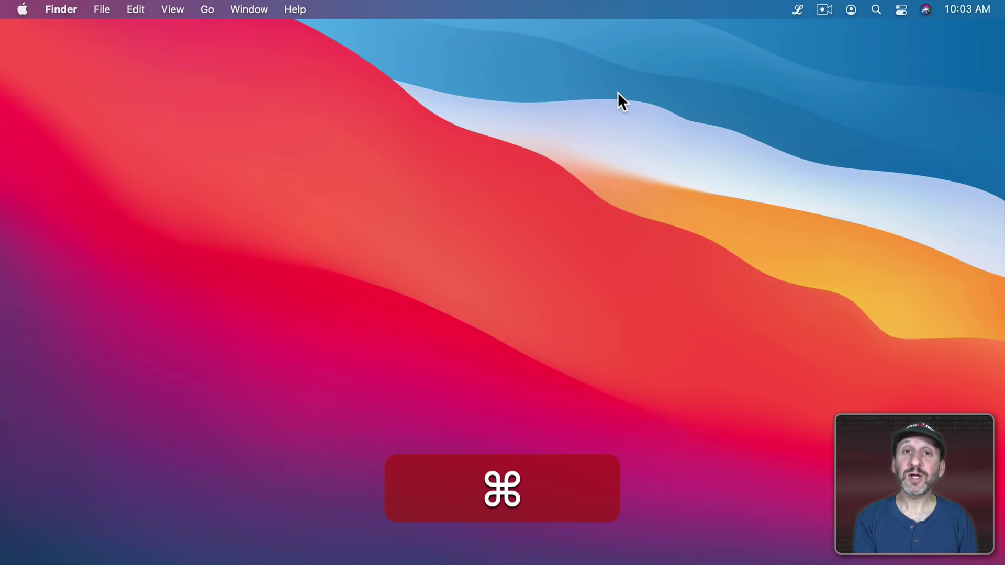
# - In a new Finder window, go to the hidden user Library and open LaunchAgents
pyautogui.press('super+n')
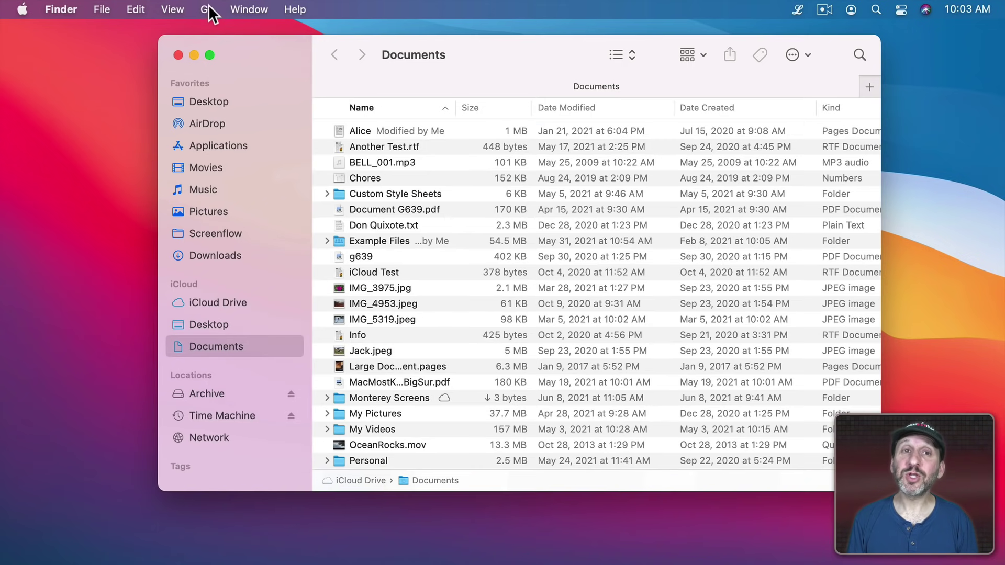
pyautogui.click(209, 10)
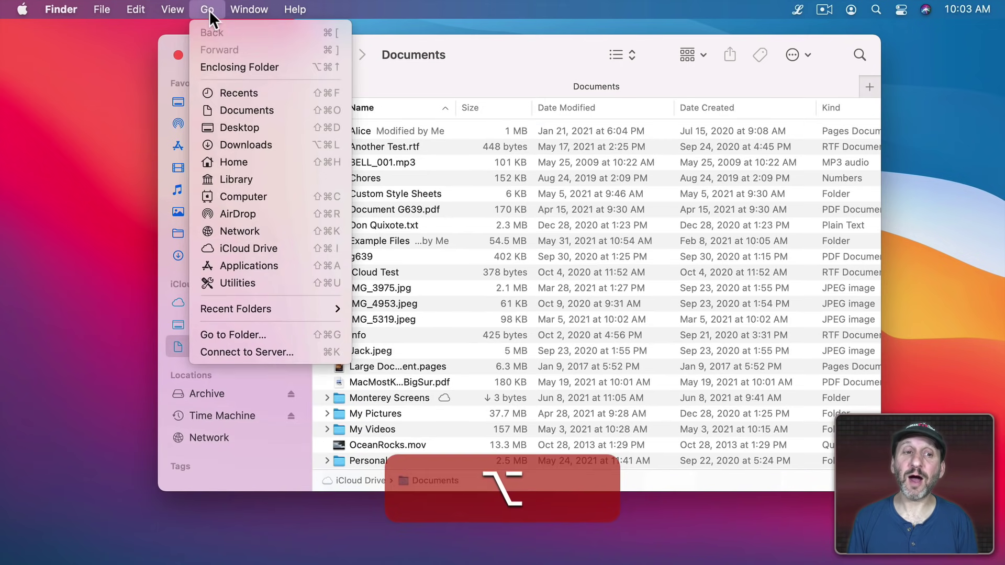
pyautogui.keyDown('alt'); pyautogui.click(250, 174); pyautogui.keyUp('alt')
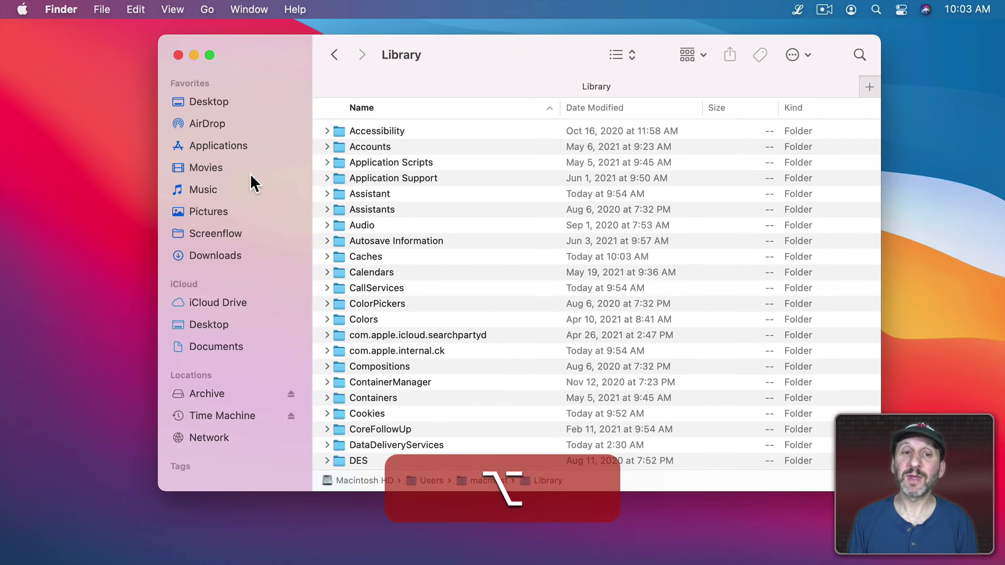
pyautogui.scroll(-8, 395, 319)
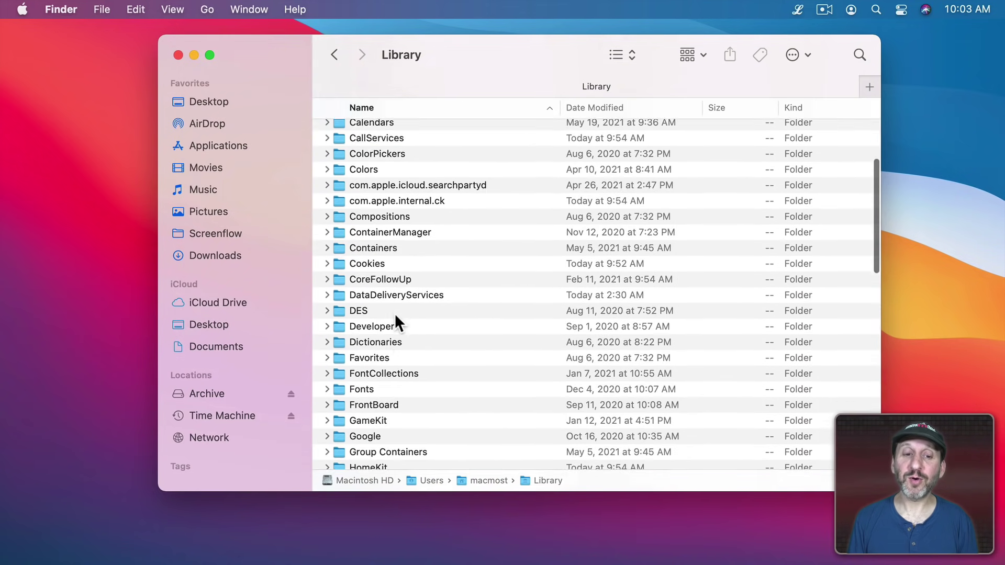
pyautogui.scroll(-3, 396, 318)
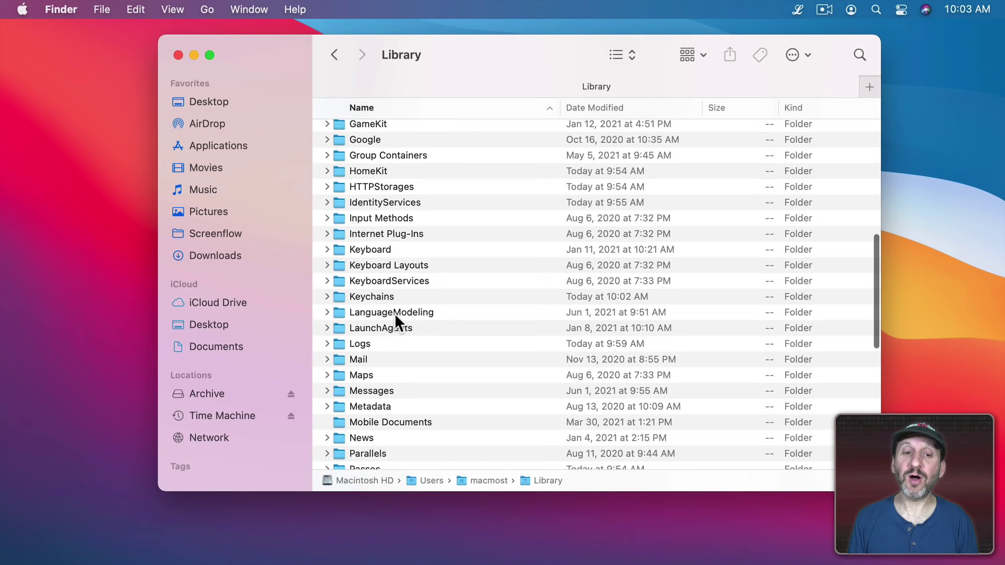
pyautogui.doubleClick(367, 331)
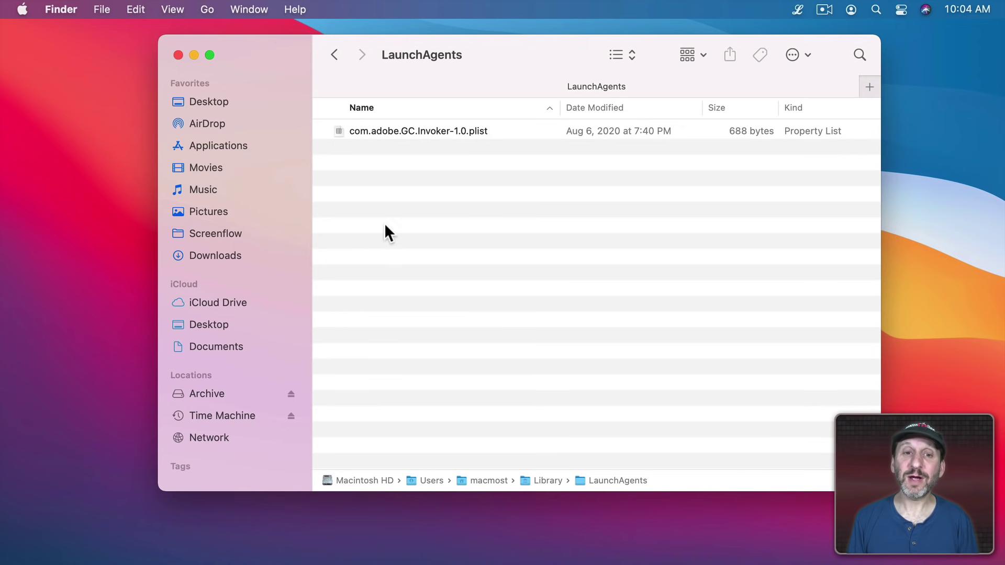
# - Open com.adobe.GC.Invoker-1.0.plist in TextEdit via Open With > Other
pyautogui.click(384, 132)
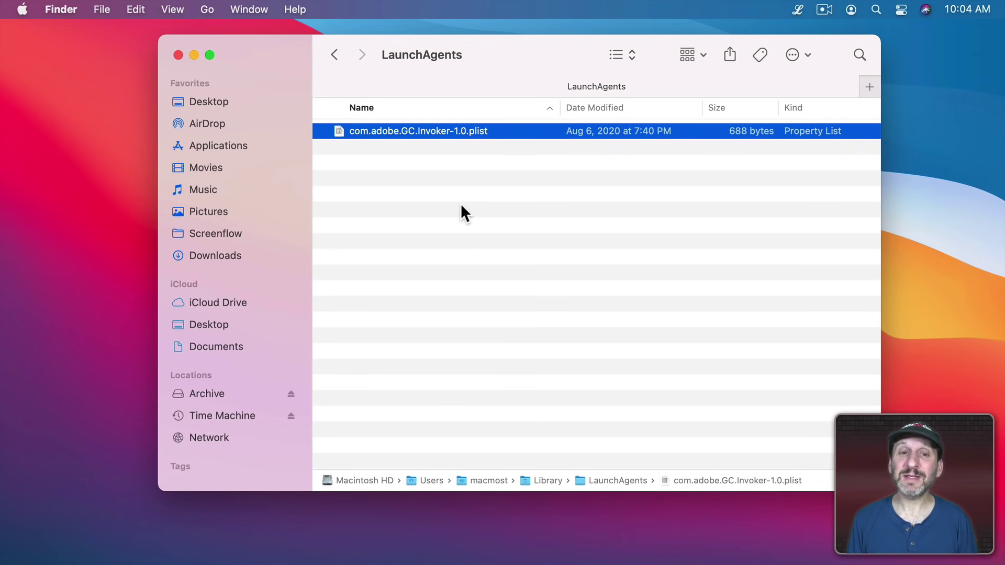
pyautogui.rightClick(387, 134)
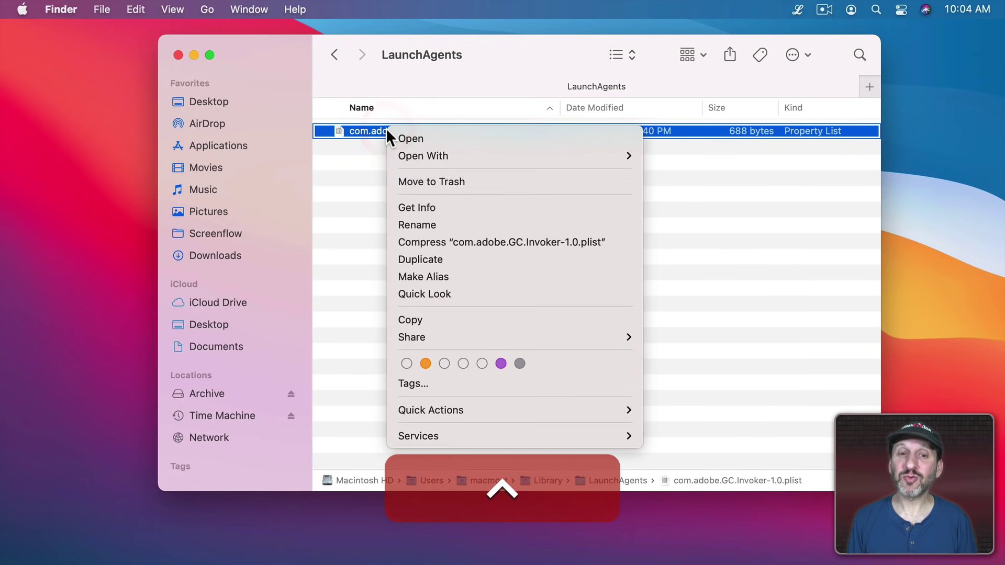
pyautogui.moveTo(411, 155)
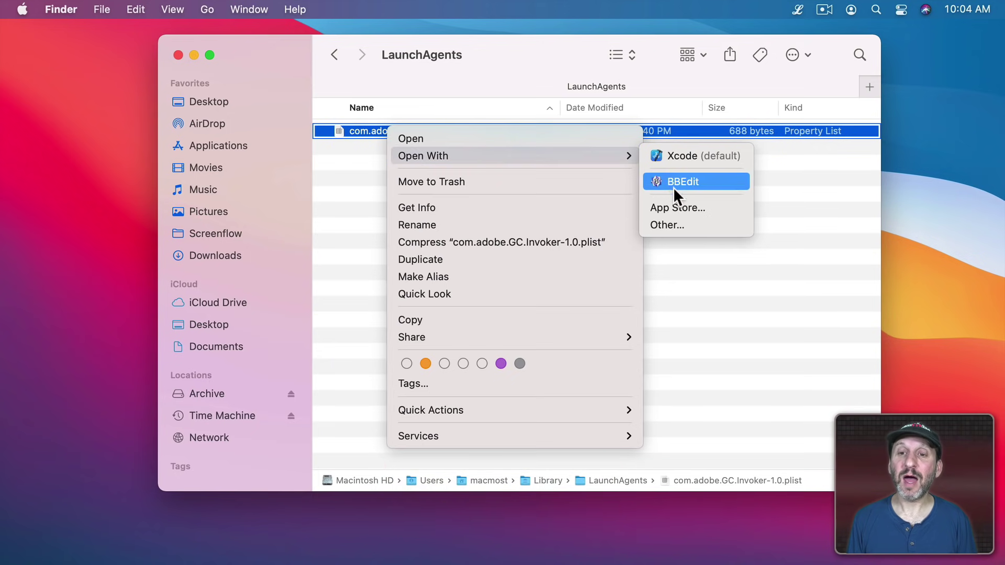
pyautogui.click(671, 222)
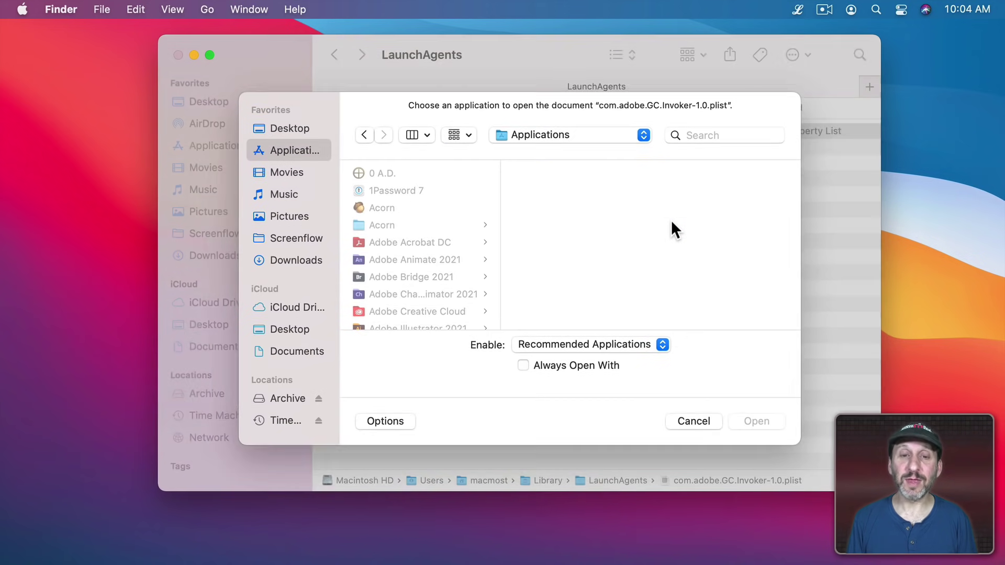
pyautogui.write('te')
pyautogui.click(757, 421)
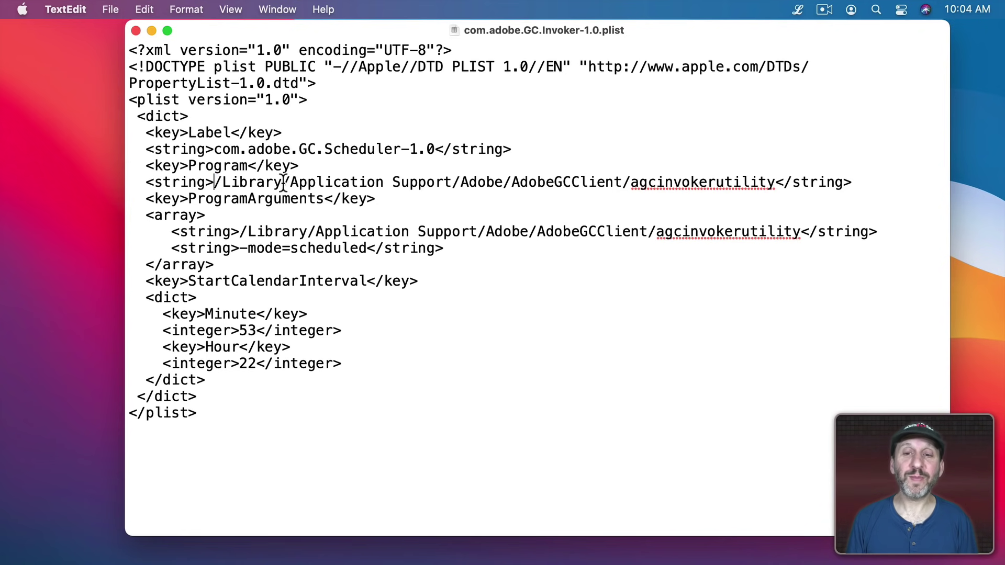
# - Highlight the Program path and the matching ProgramArguments path in the plist
pyautogui.moveTo(214, 183); pyautogui.dragTo(775, 184)
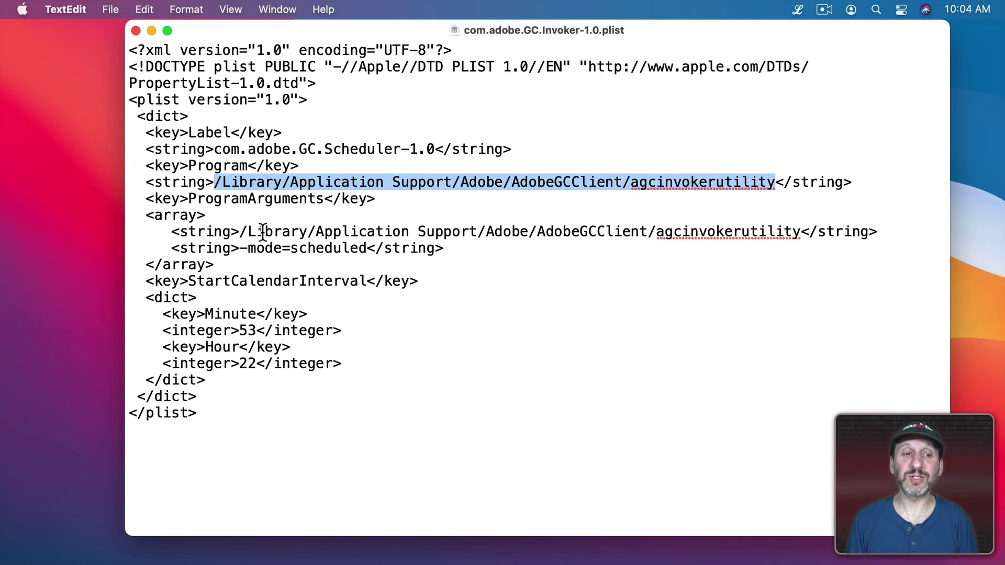
pyautogui.moveTo(241, 231); pyautogui.dragTo(801, 231)
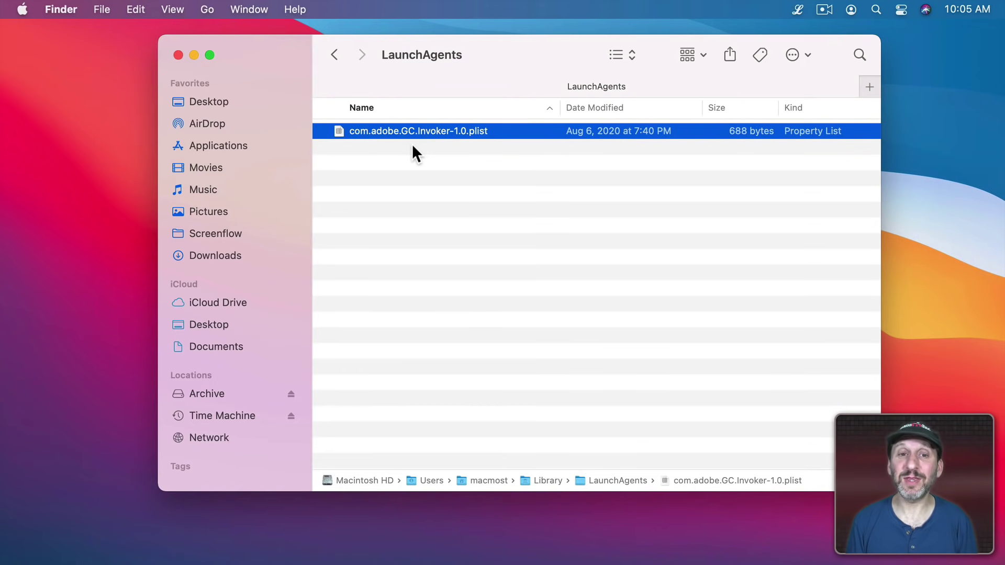
# - Go to the /Library/LaunchAgents folder using Go to Folder
pyautogui.keyDown('super'); pyautogui.click(405, 55); pyautogui.keyUp('super')
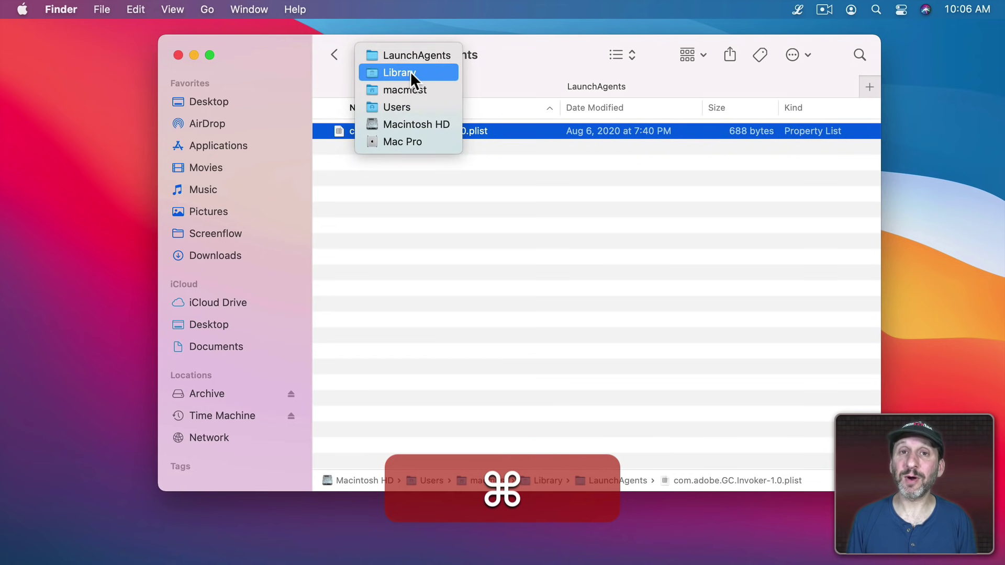
pyautogui.click(520, 71)
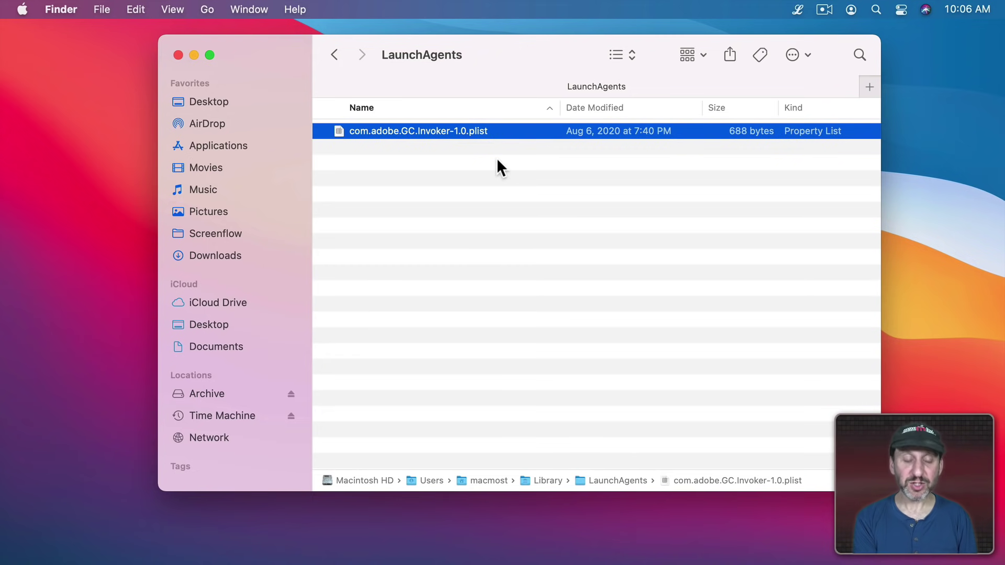
pyautogui.press('shift+super+g')
pyautogui.click(207, 9)
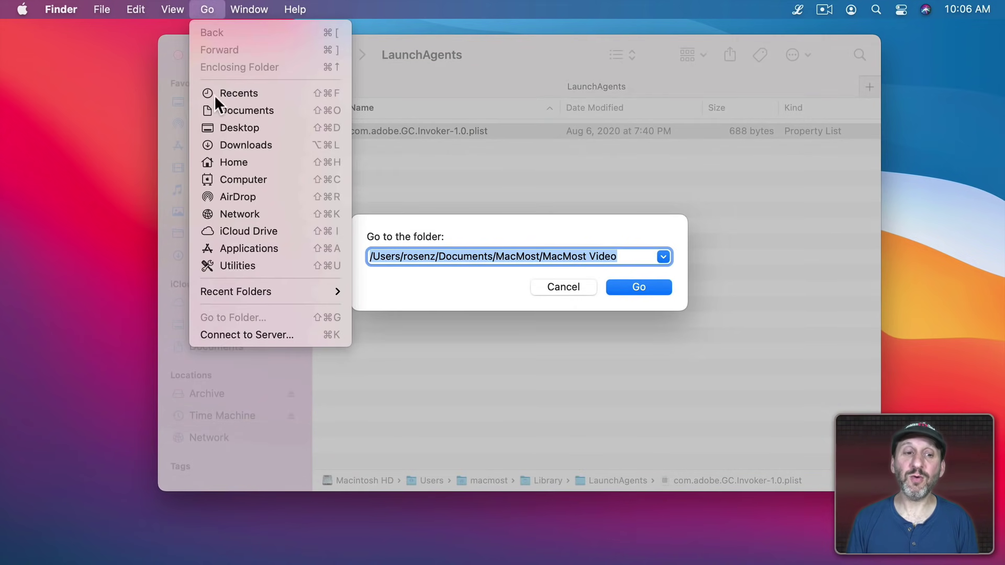
pyautogui.click(482, 289)
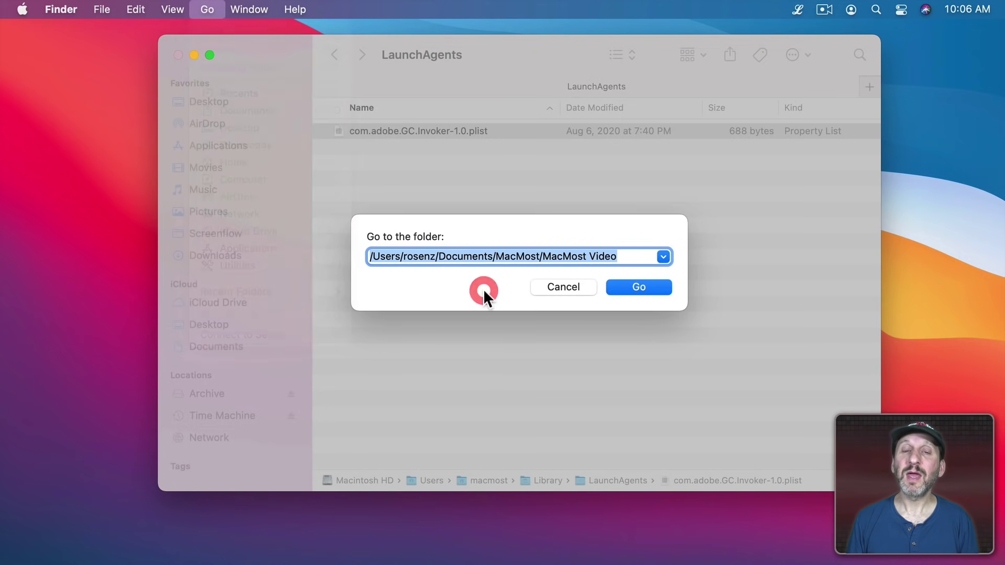
pyautogui.write('/')
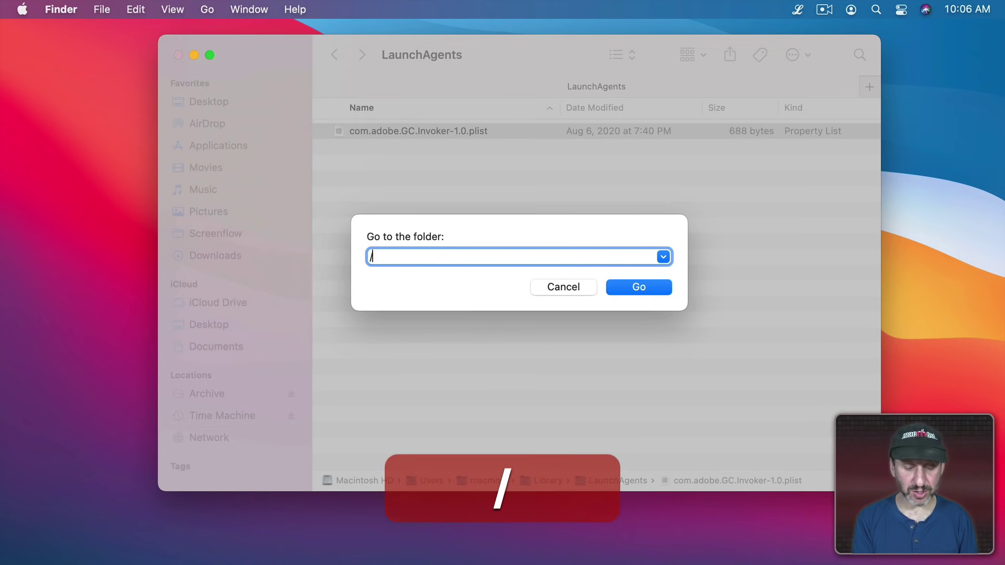
pyautogui.write('Library')
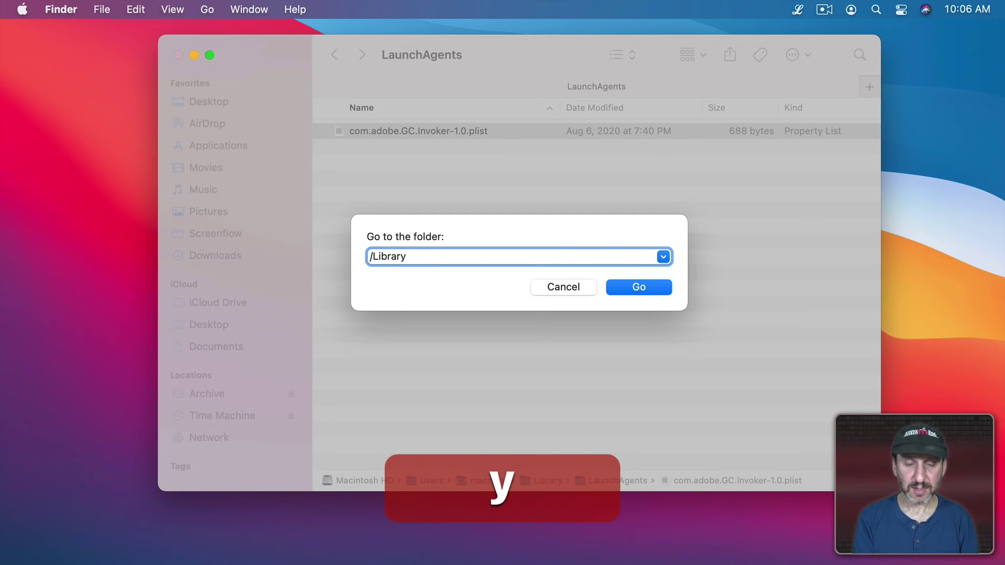
pyautogui.write('/LaunchAgents')
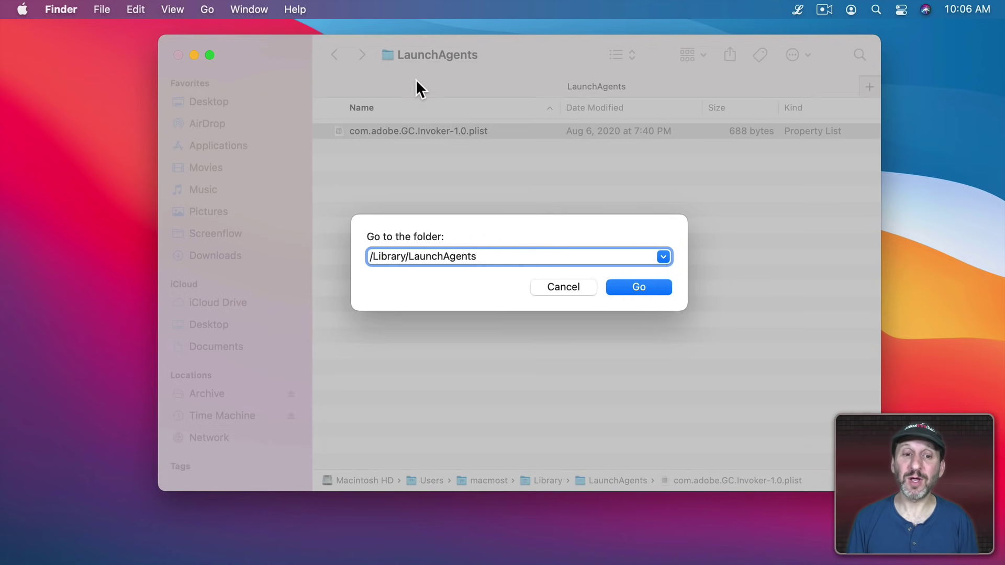
pyautogui.moveTo(368, 256); pyautogui.dragTo(512, 256)
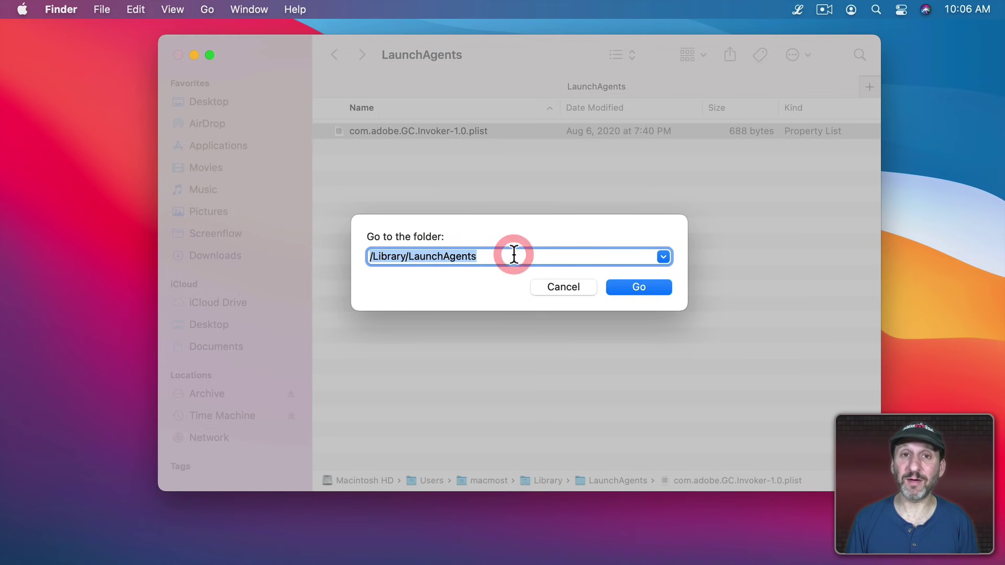
pyautogui.click(642, 287)
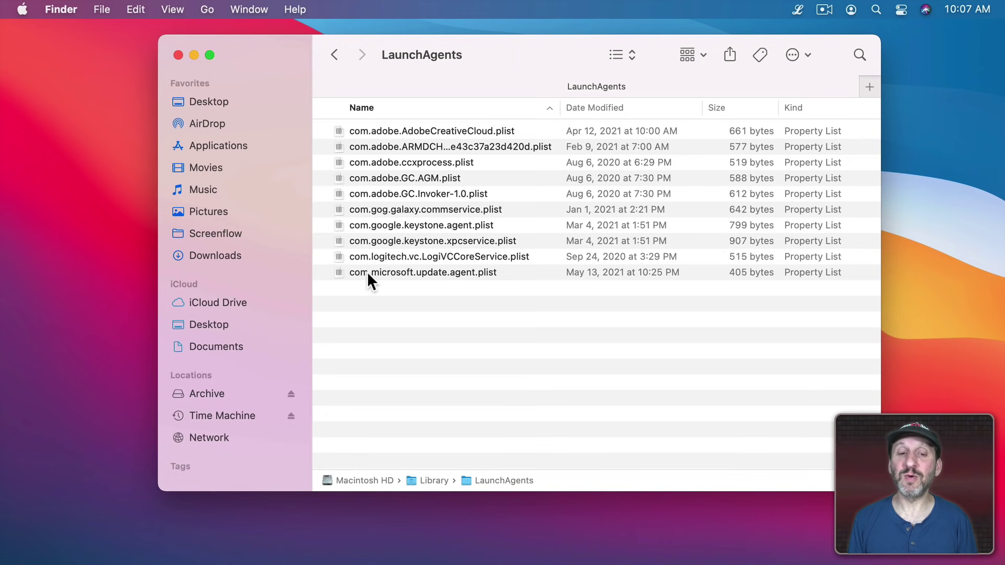
# - Drag com.logitech.vc.LogiVCCoreService.plist onto the Dock's TextEdit icon to open it
pyautogui.click(391, 257)
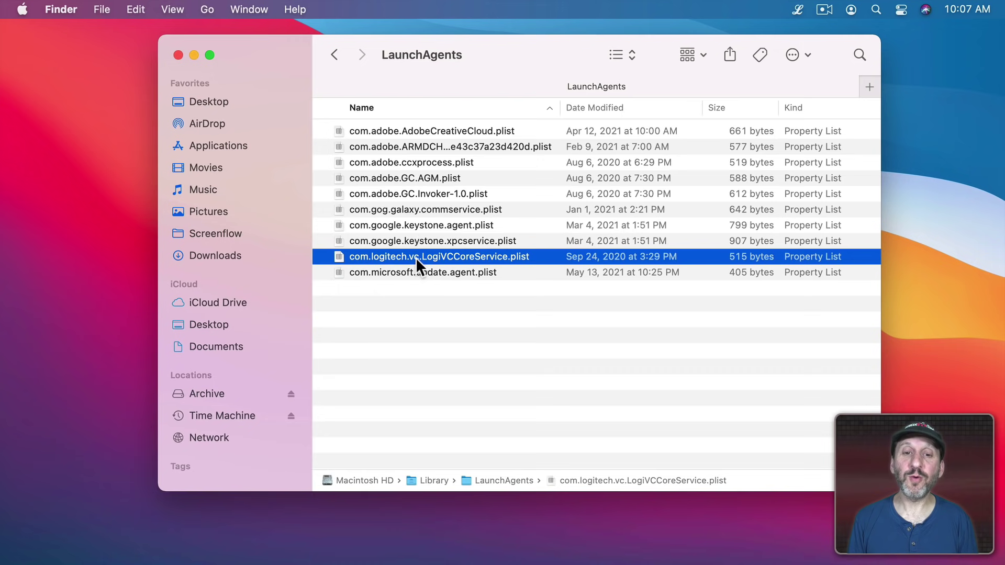
pyautogui.moveTo(416, 258); pyautogui.dragTo(229, 539)
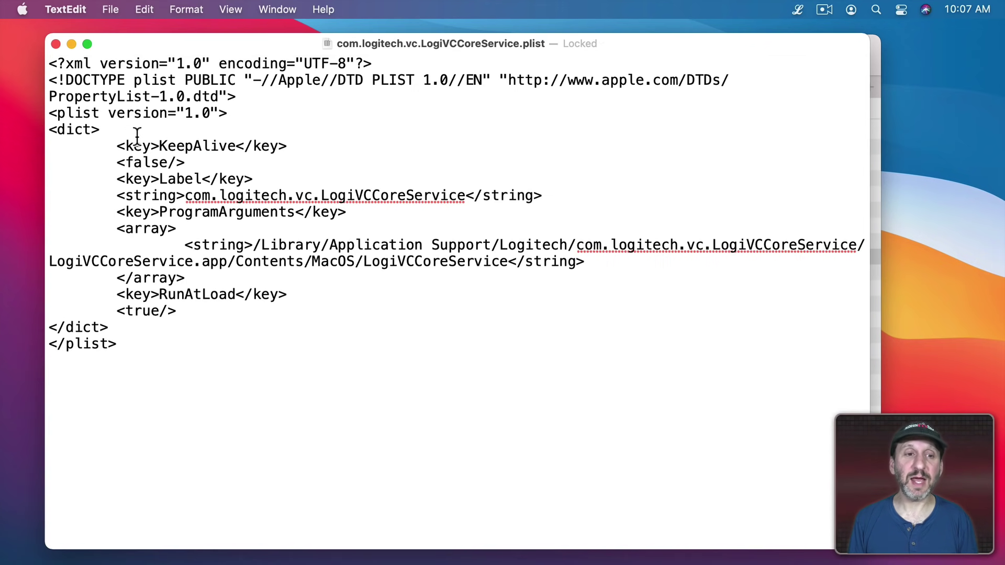
# - Highlight the program path string in the LogiVCCoreService plist
pyautogui.click(256, 246)
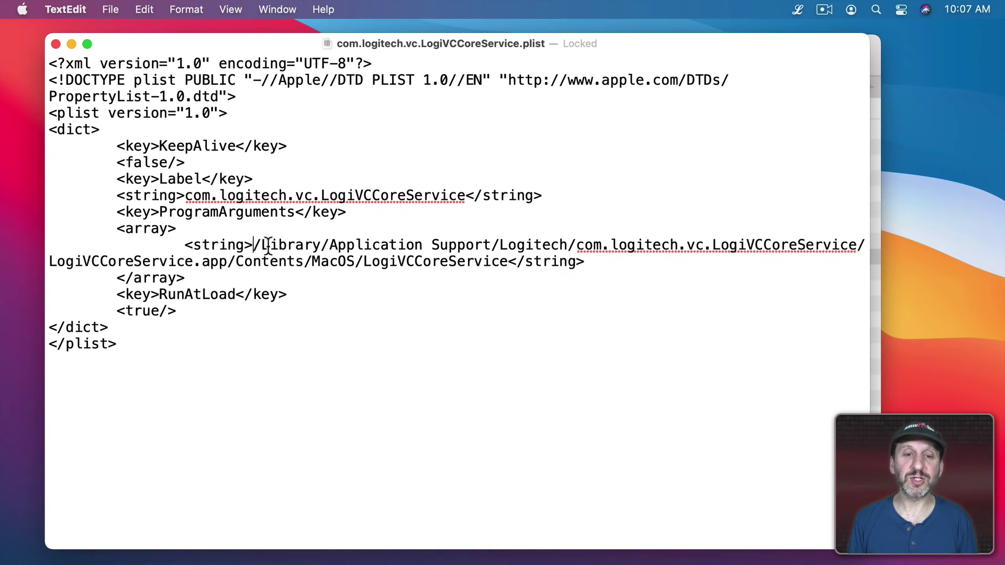
pyautogui.moveTo(255, 246); pyautogui.dragTo(505, 263)
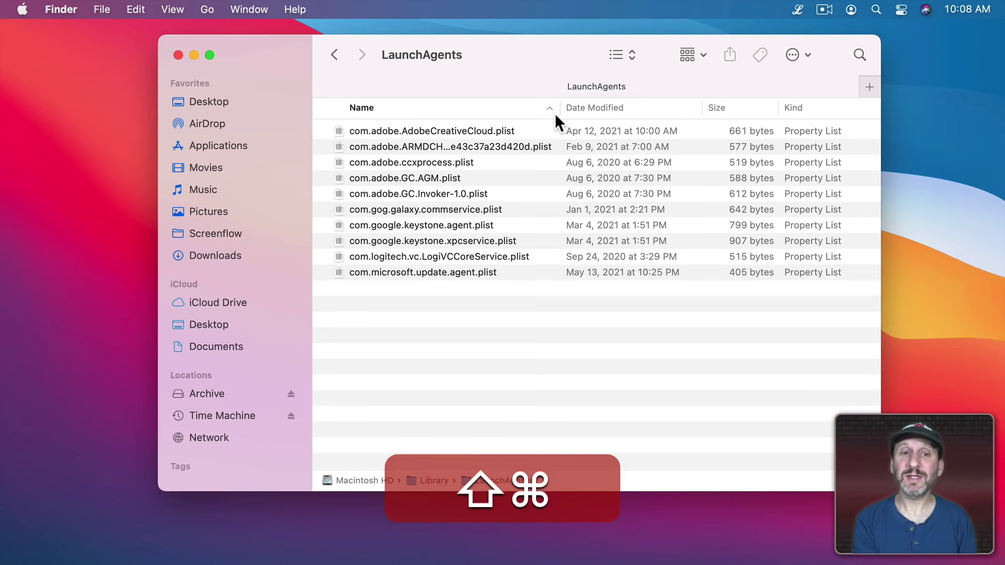
# - Go to /System/Library/LaunchAgents by adding /System to the Go to Folder path
pyautogui.press('shift+super+g')
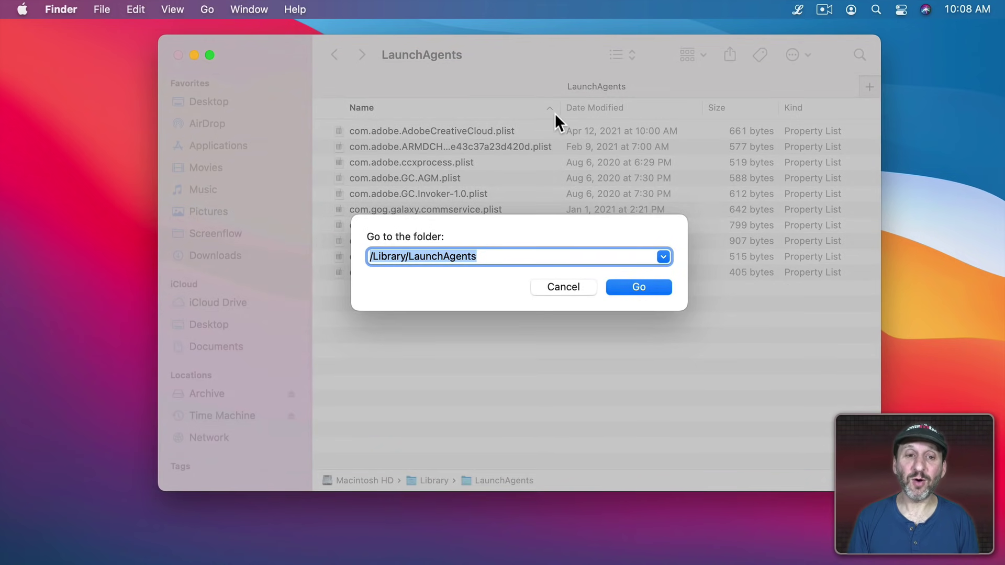
pyautogui.press('Left')
pyautogui.write('/Syste')
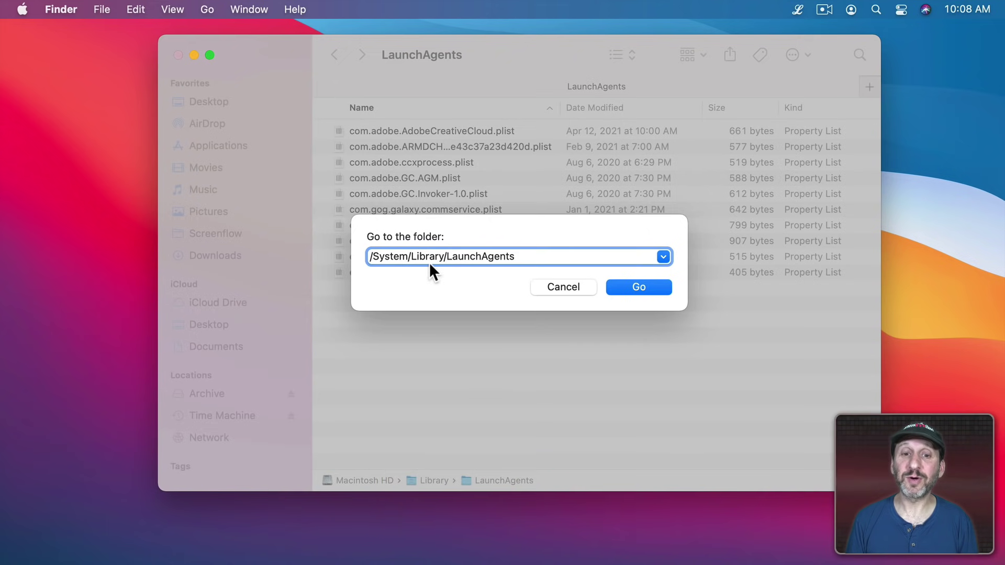
pyautogui.click(615, 284)
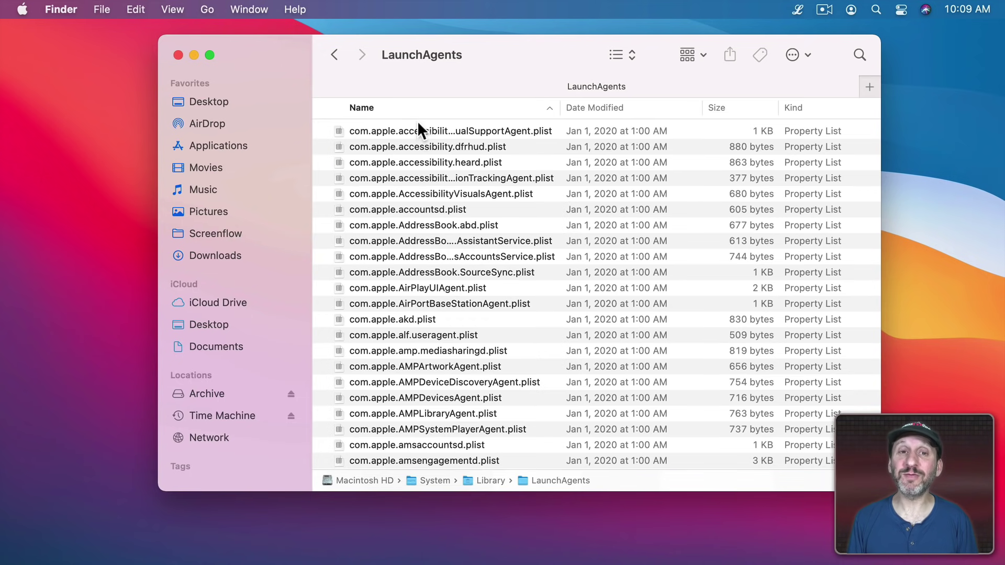
# - Check the folder path, then scroll and select the KeyboardAccessAgent and keyboardservicesd plists
pyautogui.keyDown('super'); pyautogui.click(413, 53); pyautogui.keyUp('super')
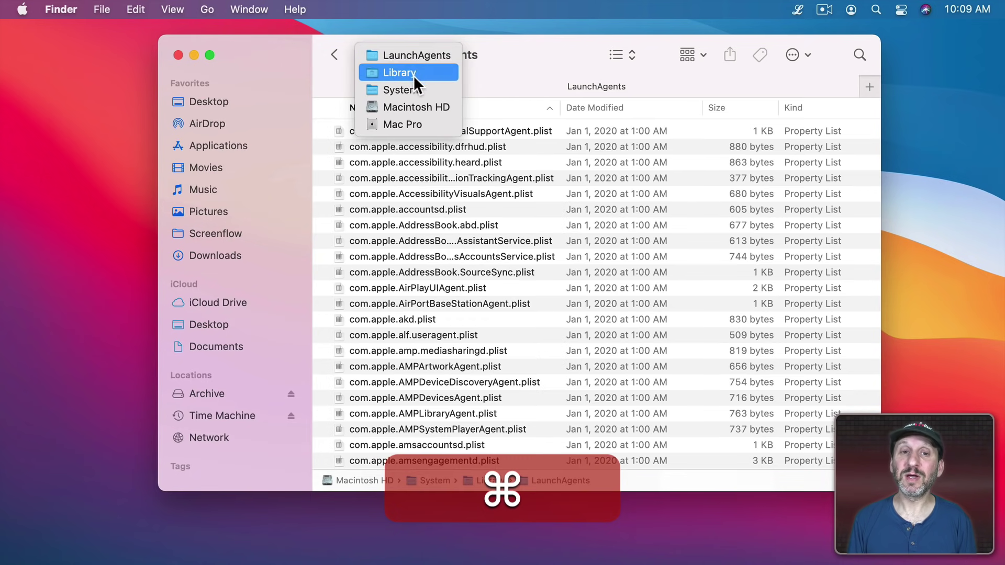
pyautogui.click(549, 55)
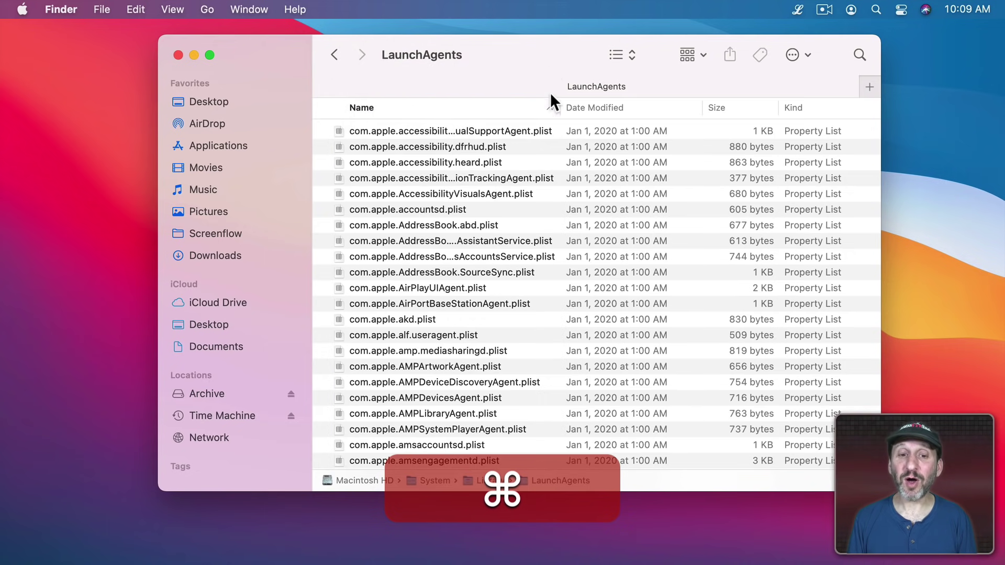
pyautogui.scroll(-20, 469, 353)
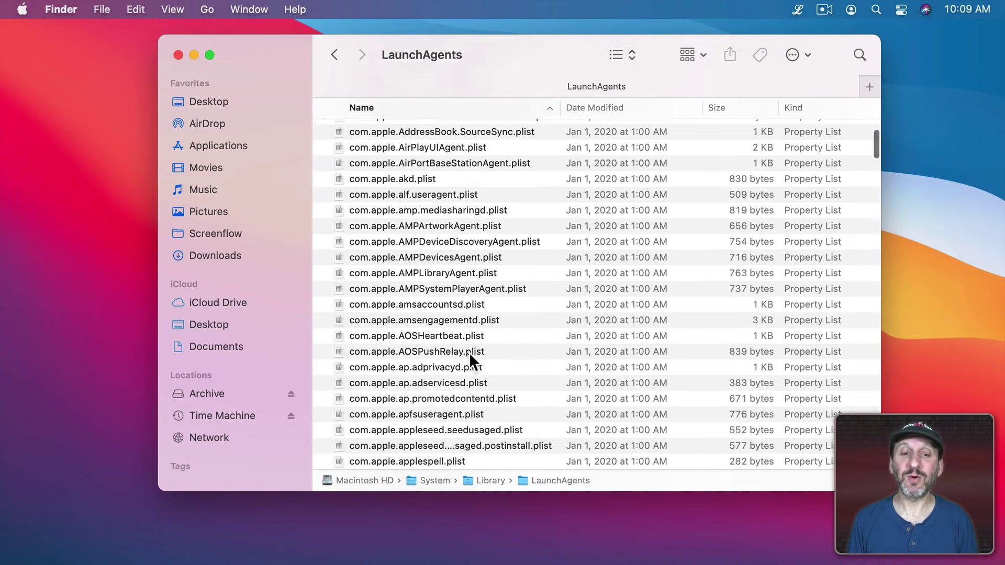
pyautogui.scroll(-20, 469, 353)
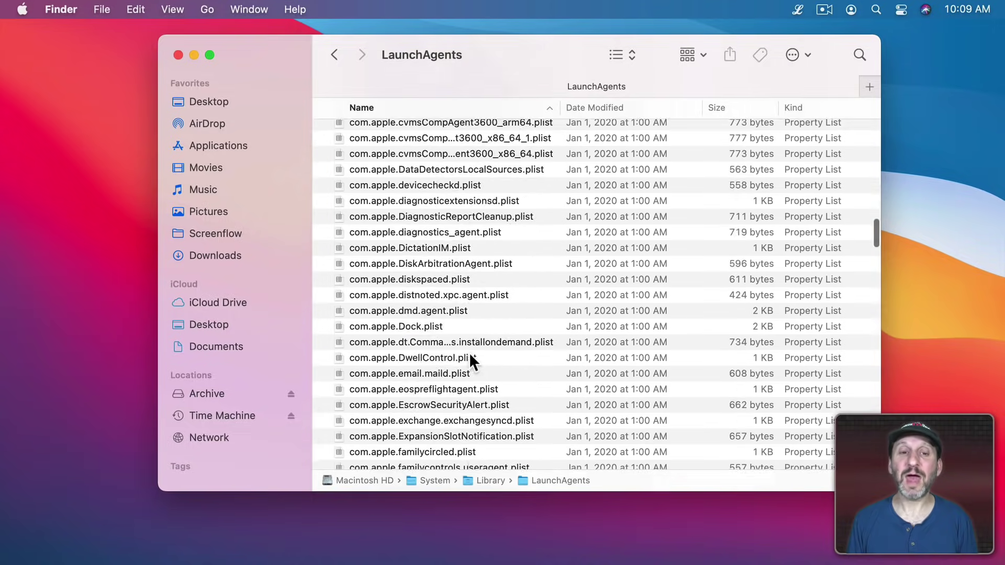
pyautogui.scroll(-20, 469, 353)
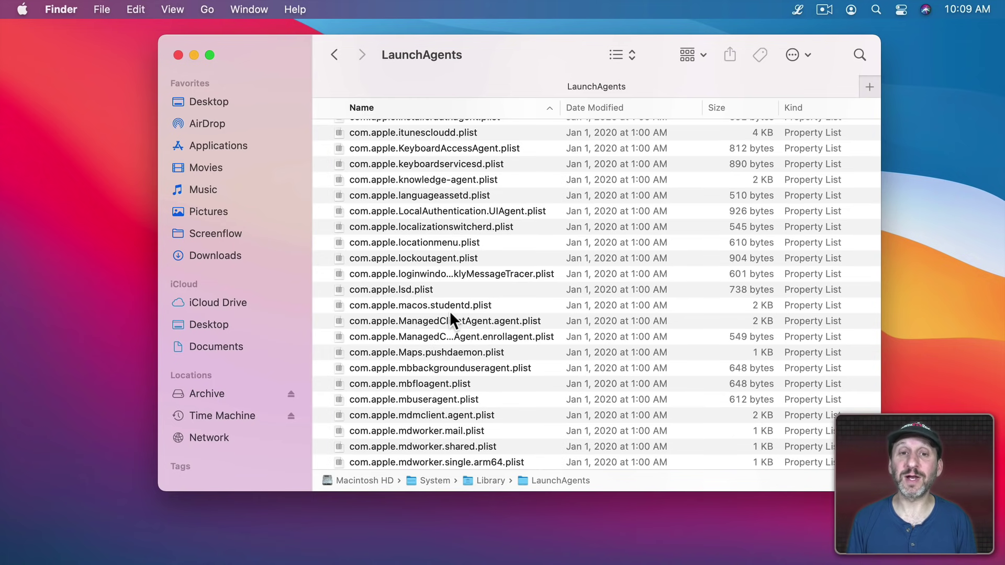
pyautogui.click(409, 148)
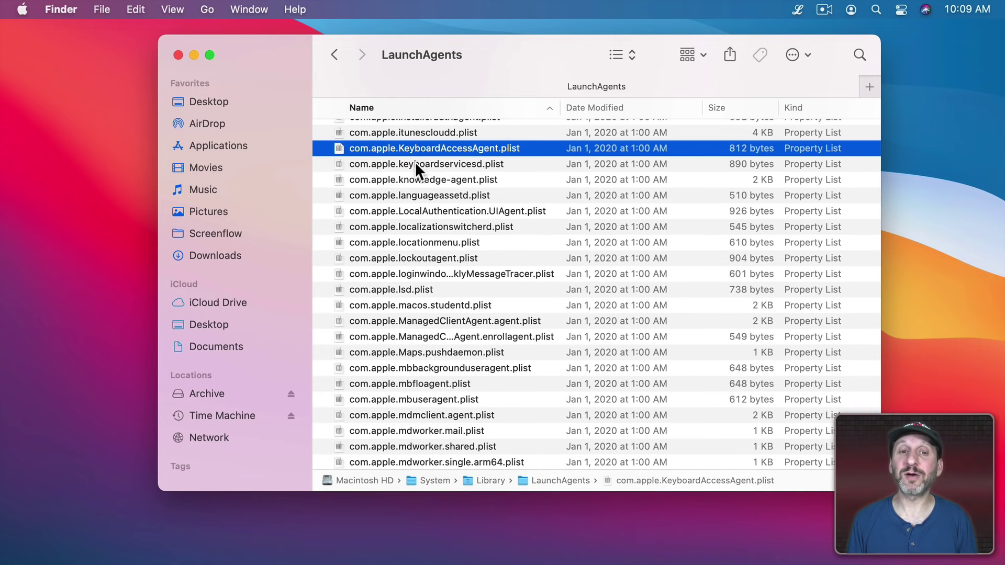
pyautogui.click(416, 163)
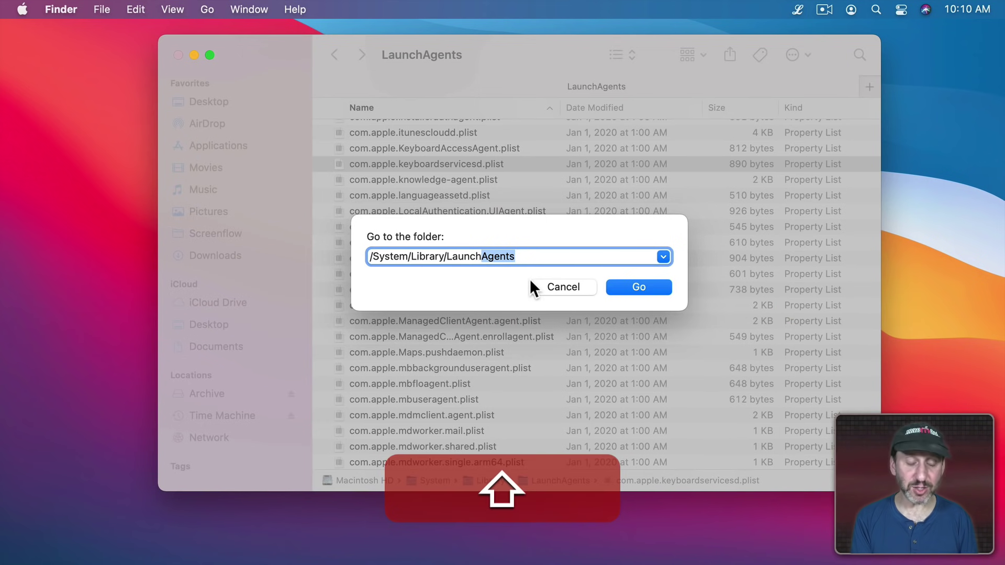
# - Change the Go to Folder path to /System/Library/LaunchDaemons and skim its plist list
pyautogui.write('Dae')
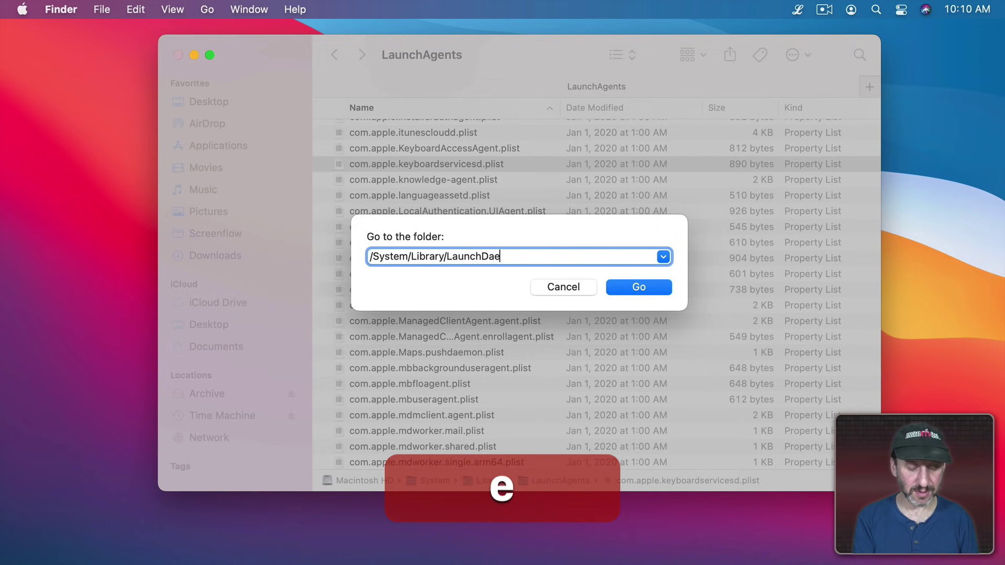
pyautogui.write('mons')
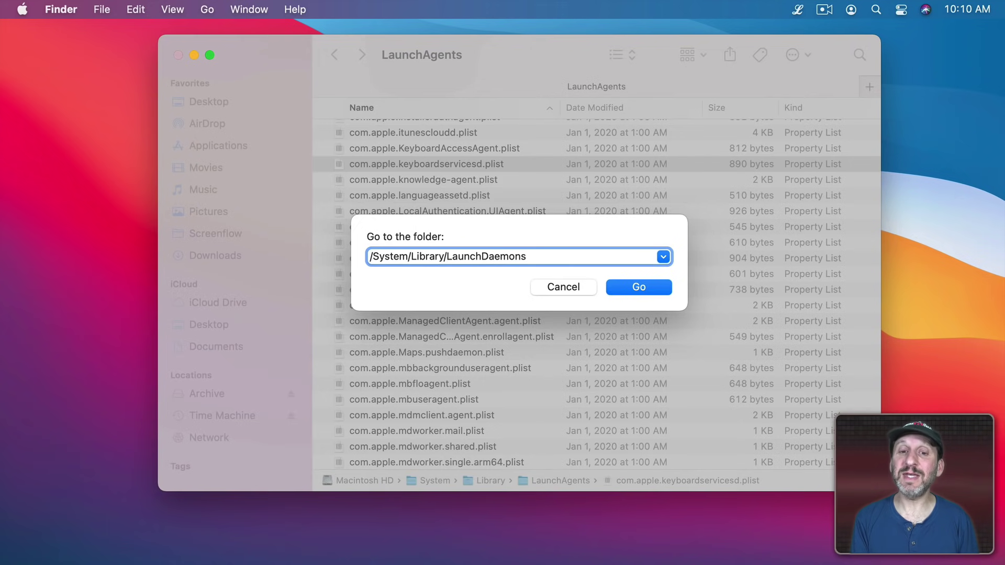
pyautogui.press('Return')
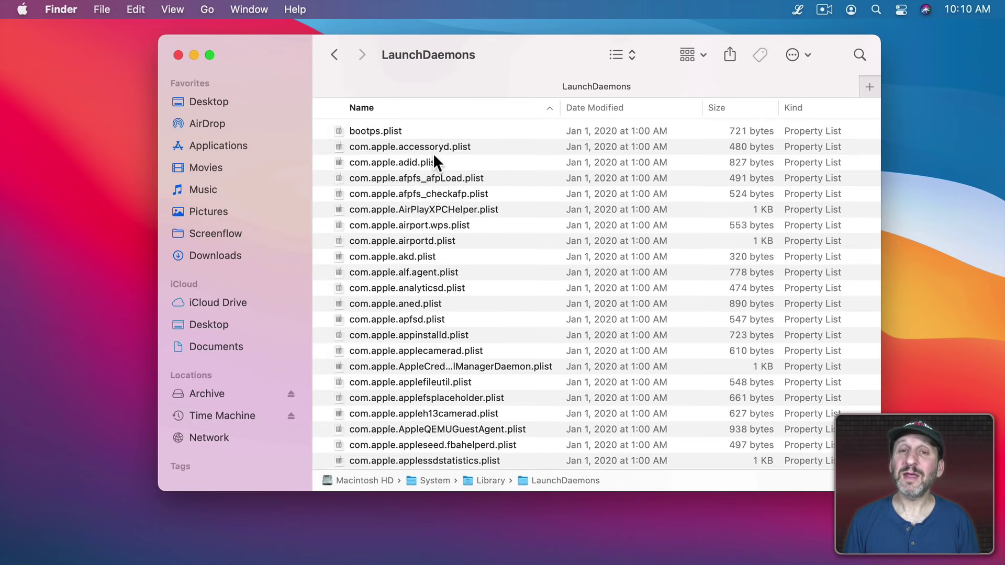
pyautogui.scroll(-10, 439, 359)
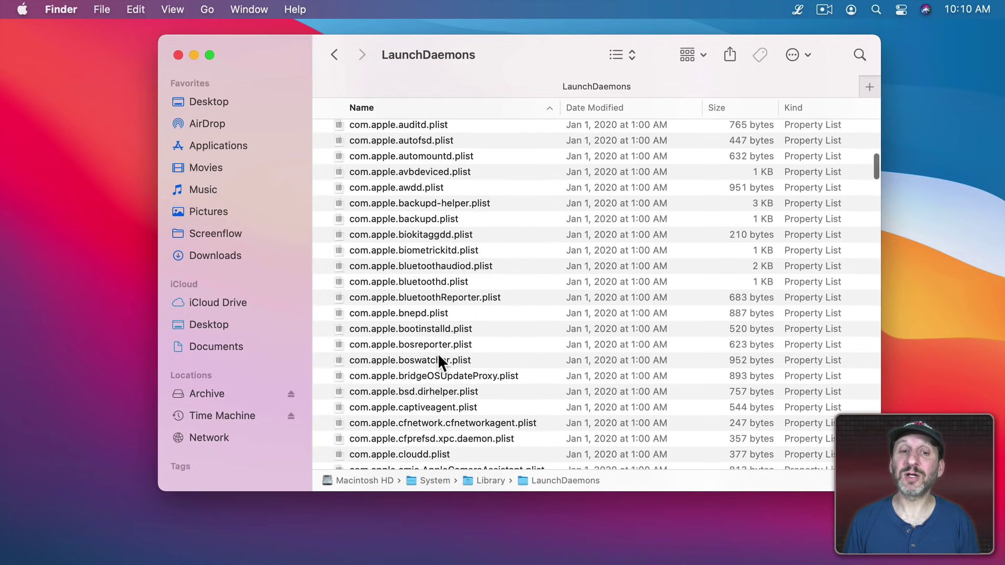
pyautogui.scroll(10, 439, 356)
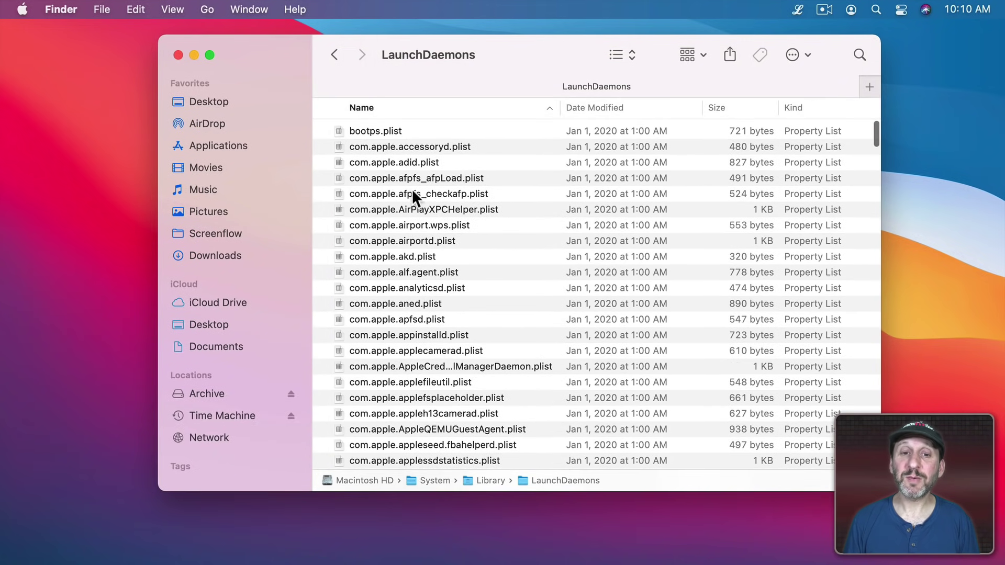
# - Select the afpfs_afpLoad plist and check the folder's full path hierarchy
pyautogui.click(441, 181)
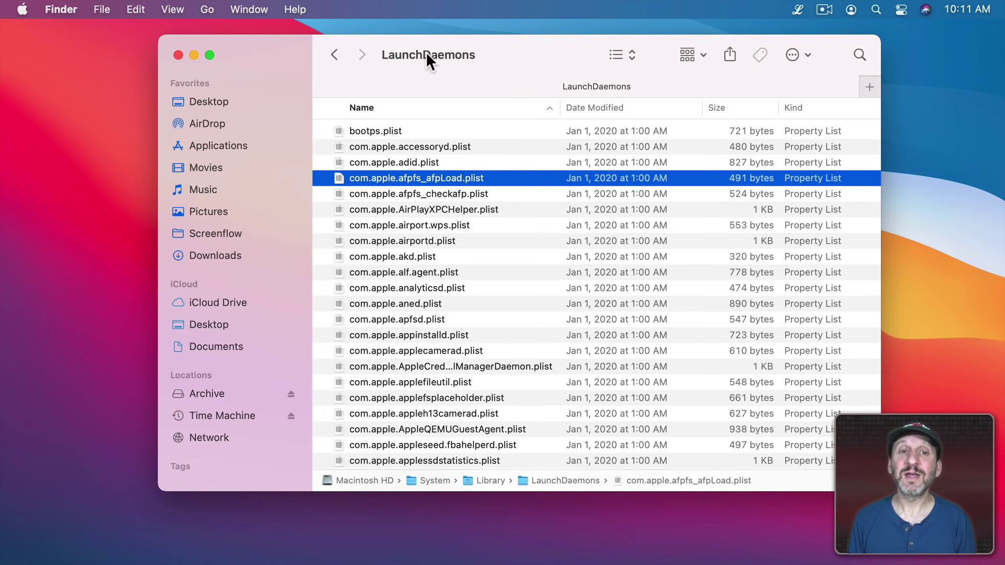
pyautogui.keyDown('super'); pyautogui.click(427, 54); pyautogui.keyUp('super')
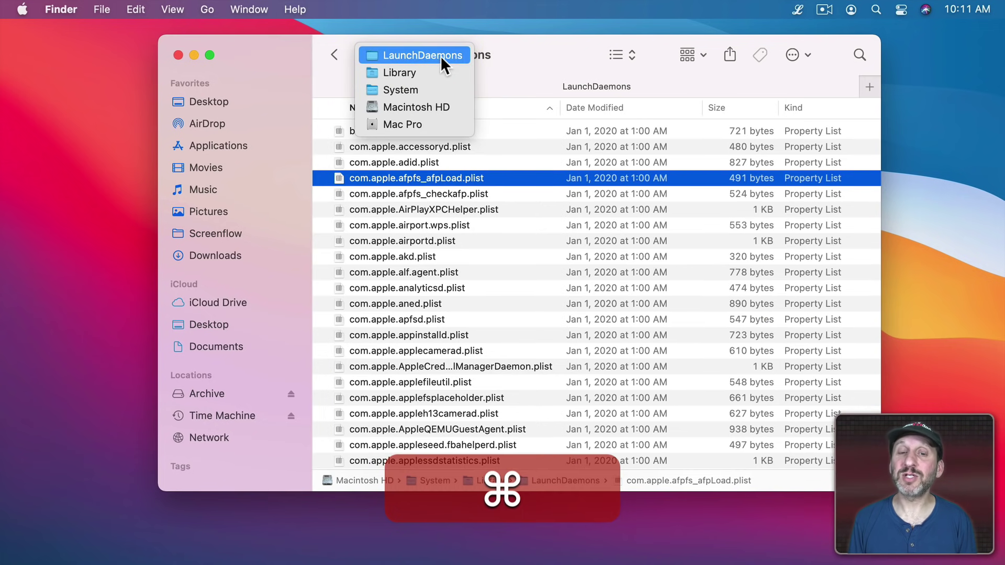
pyautogui.click(441, 56)
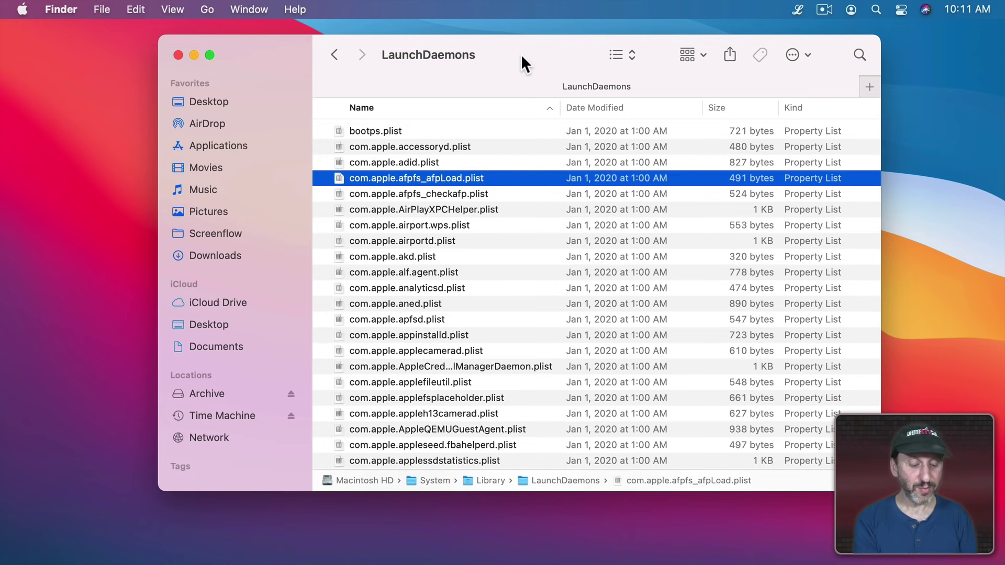
# - Jump to /Library/LaunchDaemons and select the Backblaze bzserv and Google Keystone daemon plists
pyautogui.press('shift+super+g')
pyautogui.hotkey('shift', 'Left')
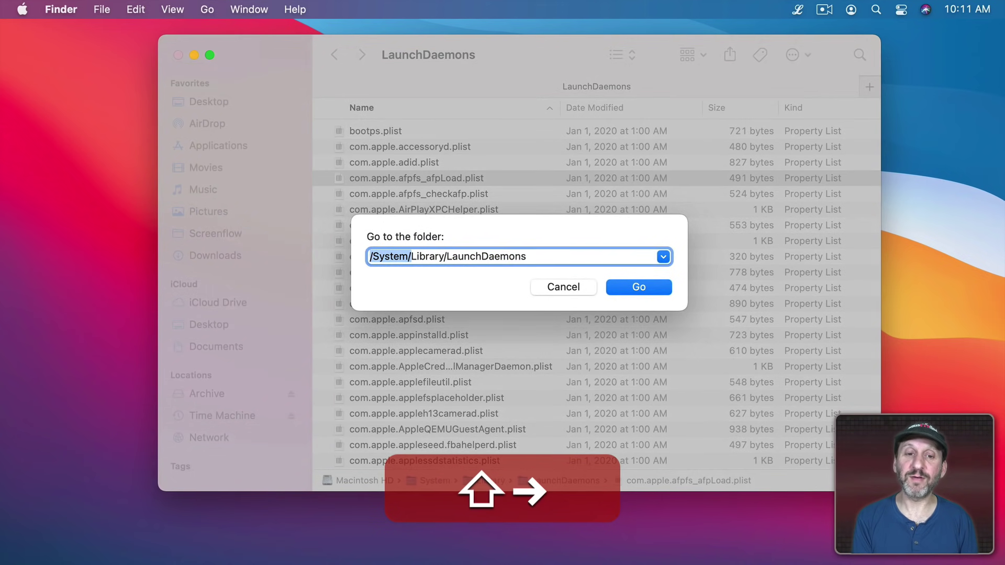
pyautogui.write('/')
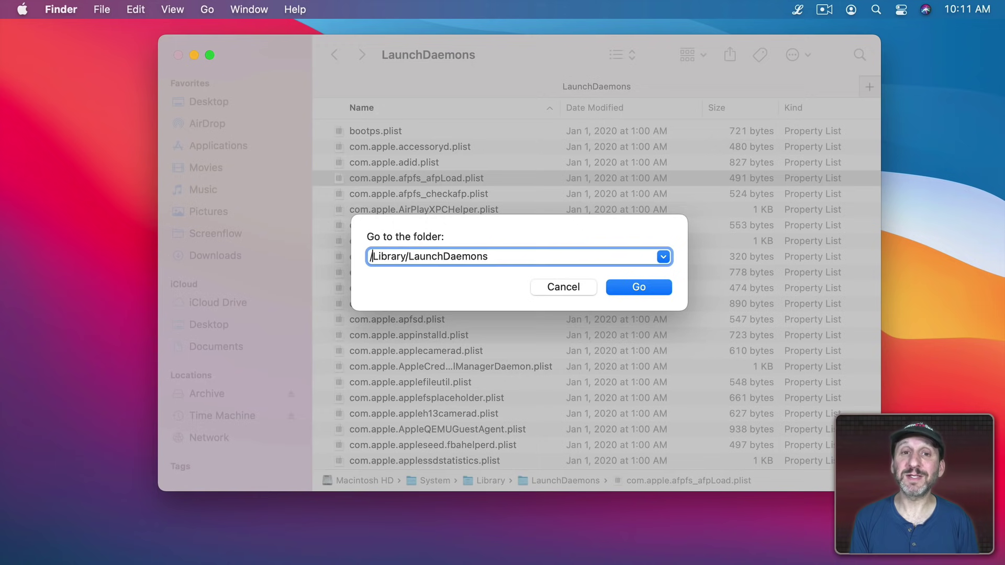
pyautogui.press('Return')
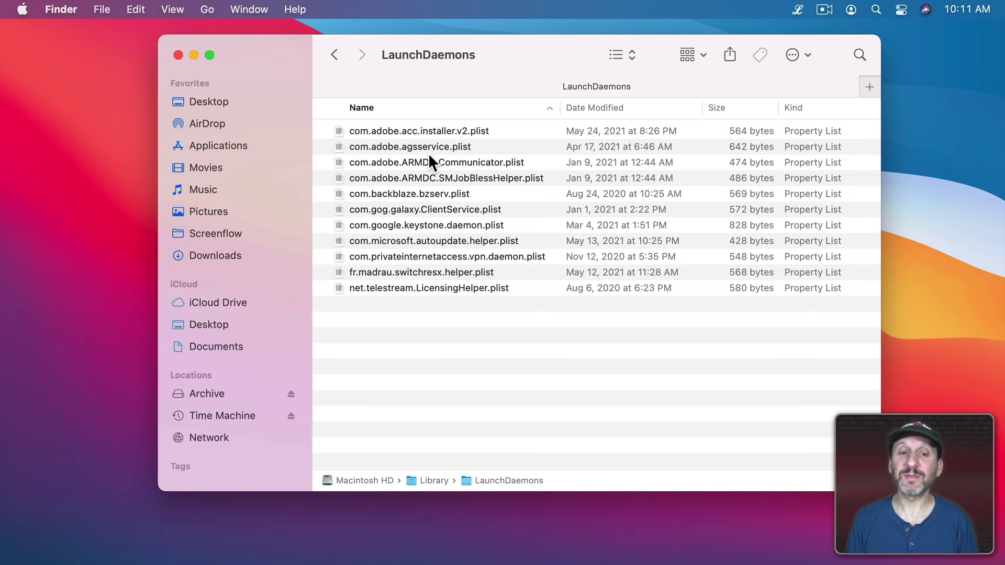
pyautogui.click(397, 198)
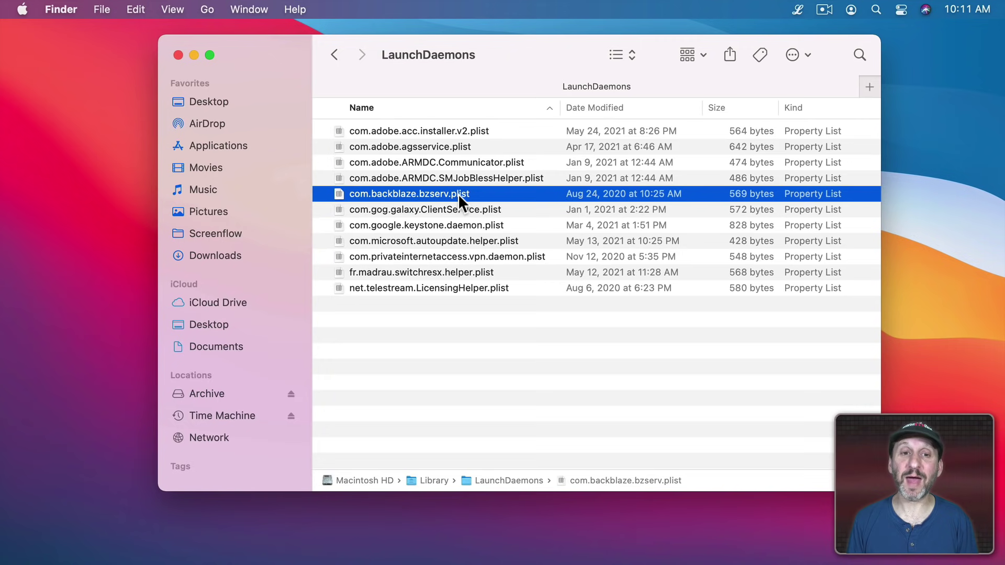
pyautogui.click(410, 220)
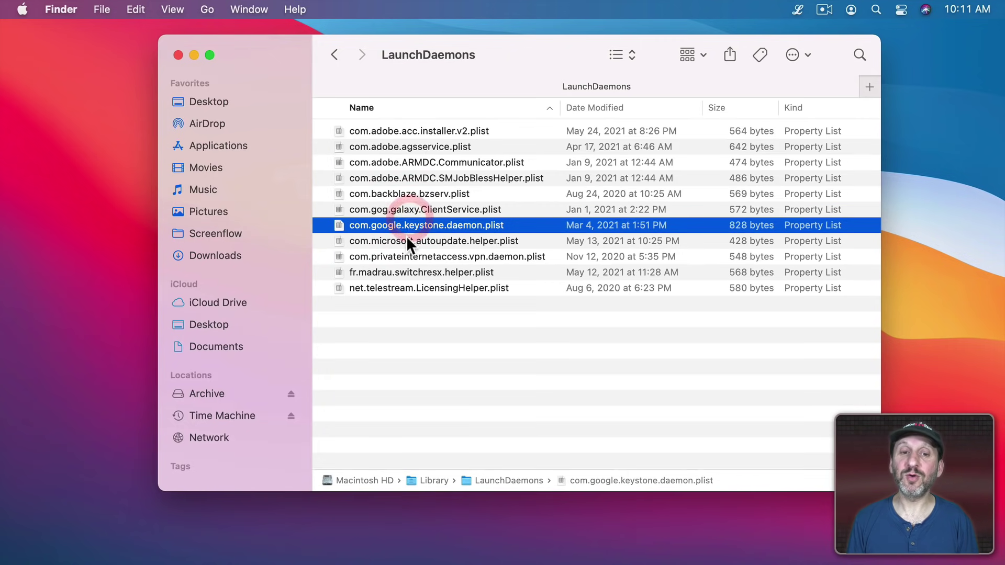